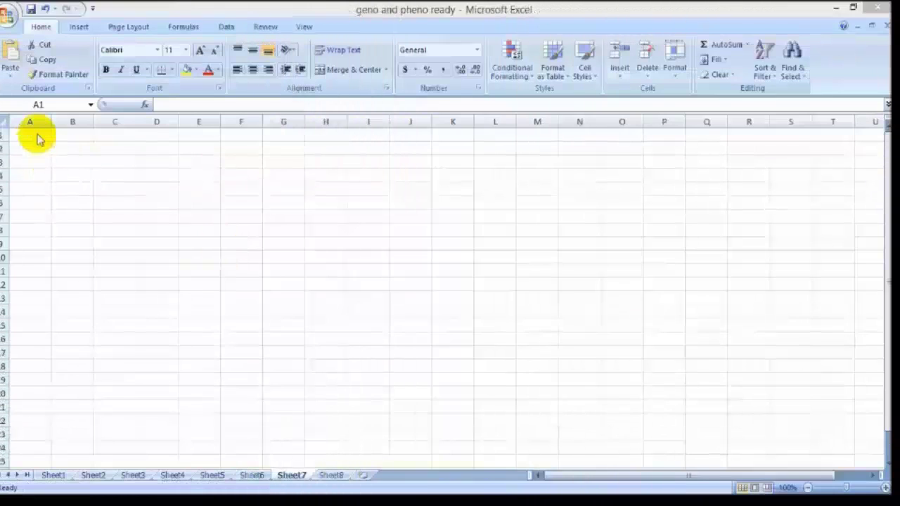
# Step: Enter the first two chromosome rows on Sheet7: C1 with 3 and C2 with 3, in columns A and B
pyautogui.write('C1')
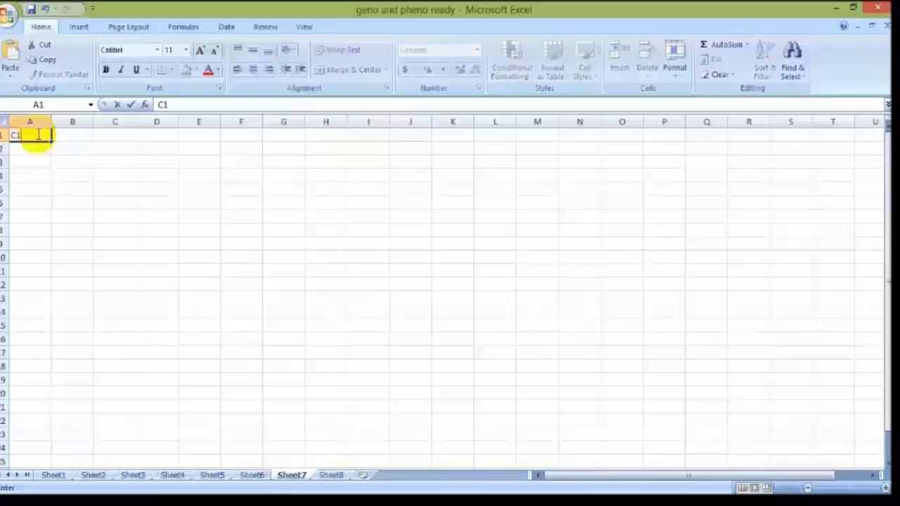
pyautogui.press('Right')
pyautogui.write('3')
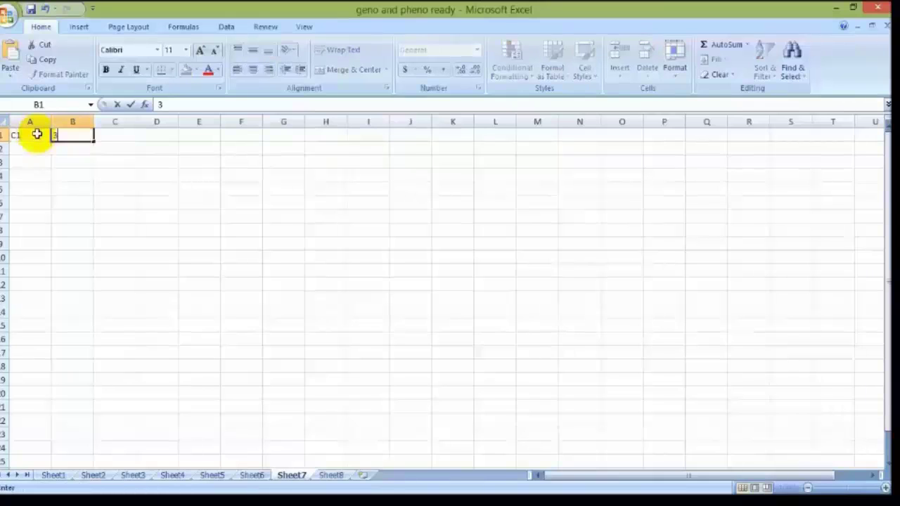
pyautogui.press('Return')
pyautogui.press('Left')
pyautogui.write('C2')
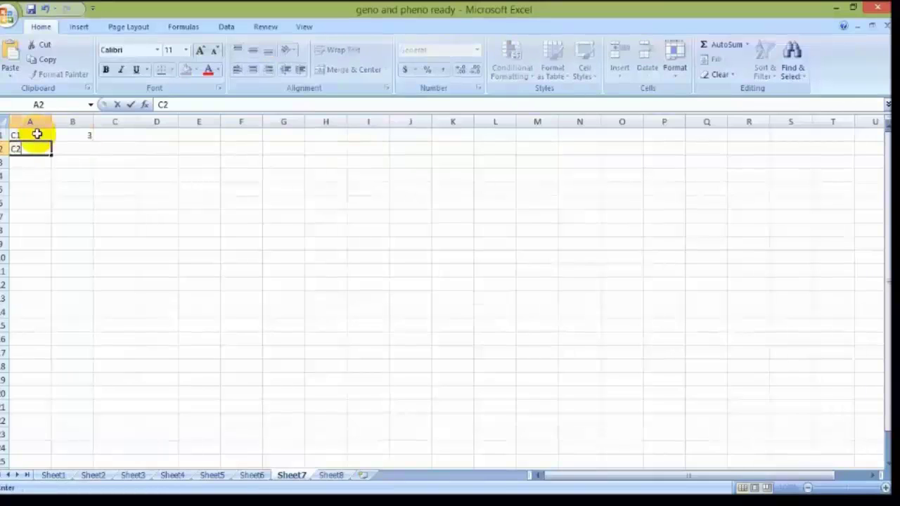
pyautogui.press('Right')
pyautogui.write('3')
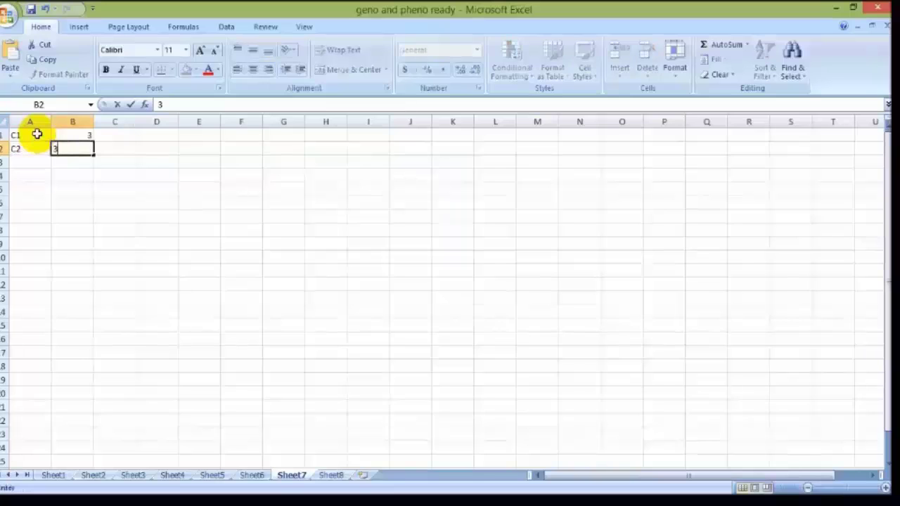
pyautogui.press('Return')
pyautogui.press('Left')
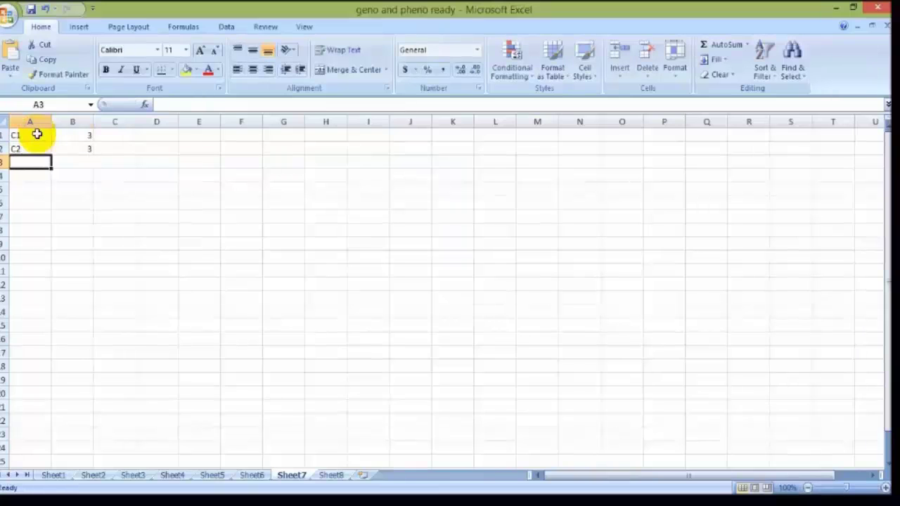
# Step: Add the next two chromosome rows in A3:B4: C3 with 11 and C4 with 3
pyautogui.write('C3')
pyautogui.press('Right')
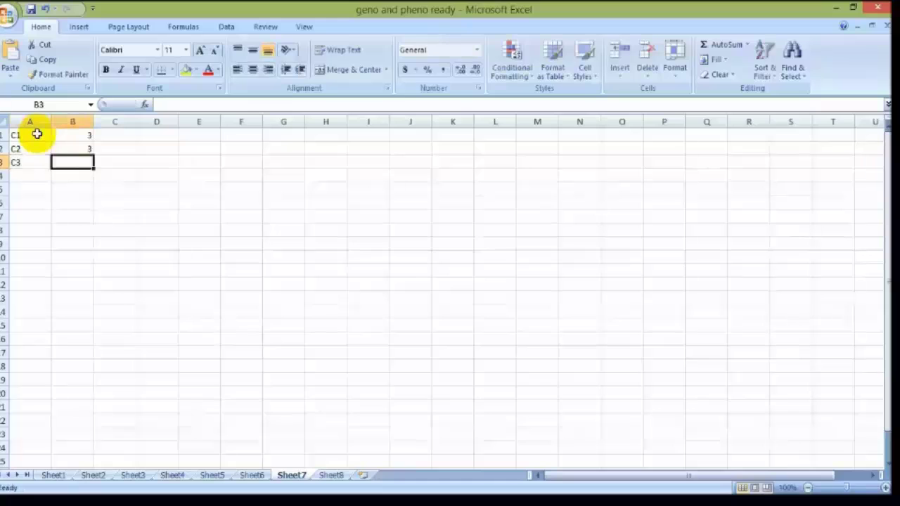
pyautogui.write('11')
pyautogui.press('Return')
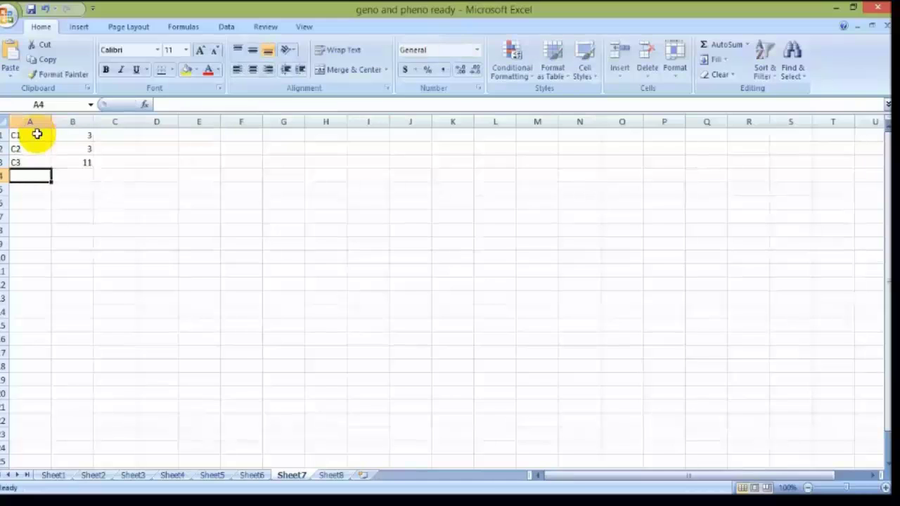
pyautogui.write('C4')
pyautogui.press('Tab')
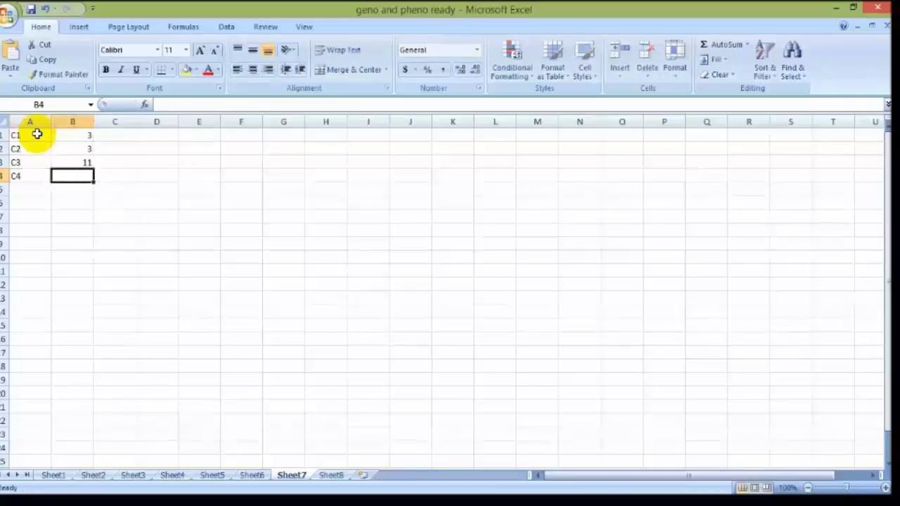
pyautogui.write('3')
pyautogui.press('Return')
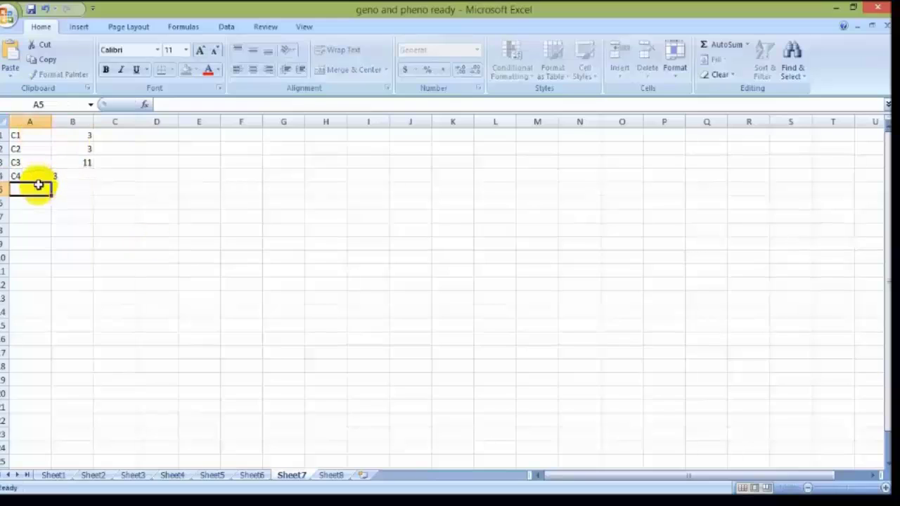
# Step: Switch to Sheet8 with the full chromosome list and save the workbook
pyautogui.click(333, 476)
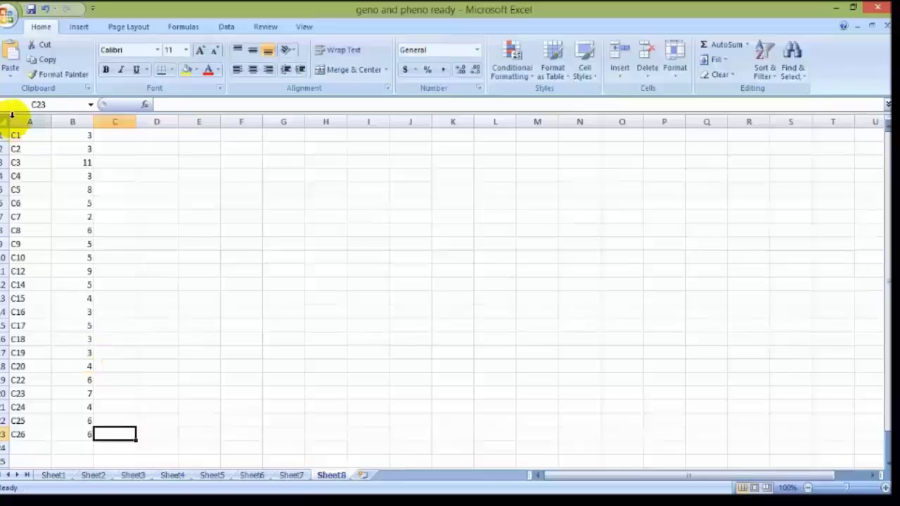
pyautogui.click(8, 16)
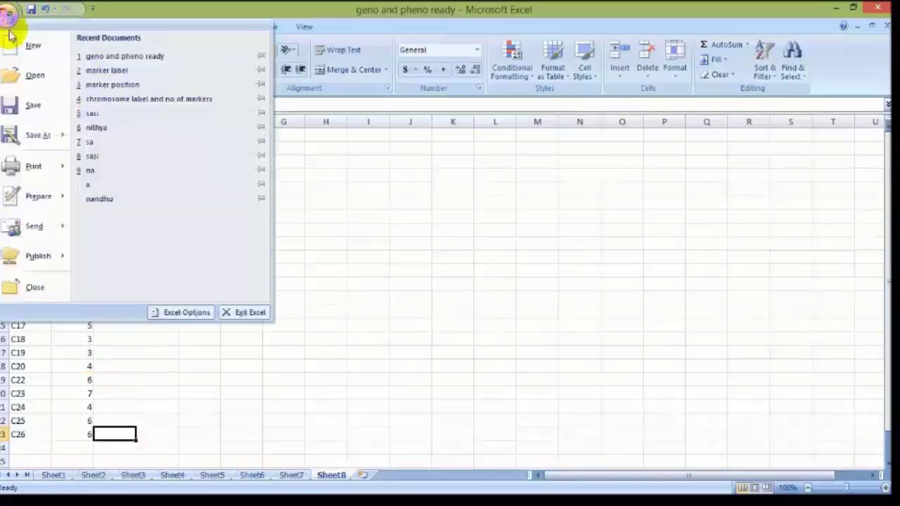
pyautogui.click(18, 104)
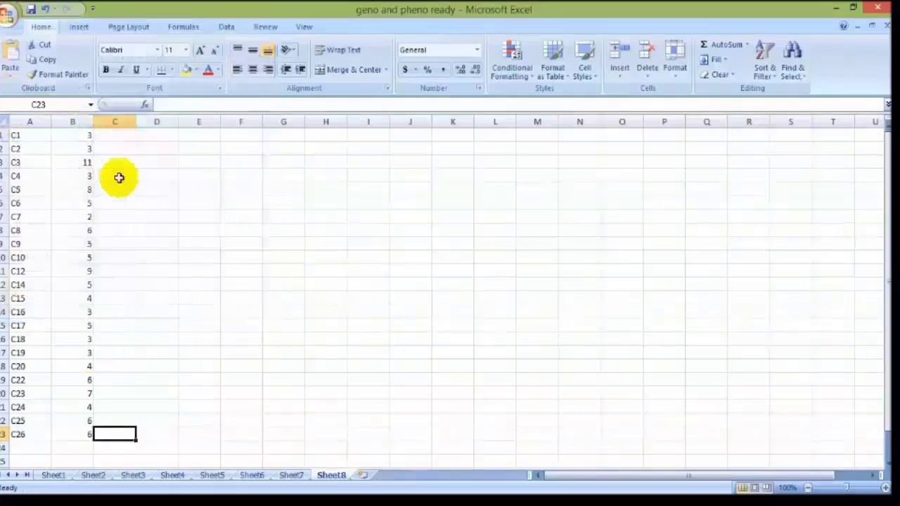
# Step: Save Sheet8 as a Text (Tab delimited) file named "chromosome label and no of markers" in Documents
pyautogui.click(10, 14)
pyautogui.click(36, 134)
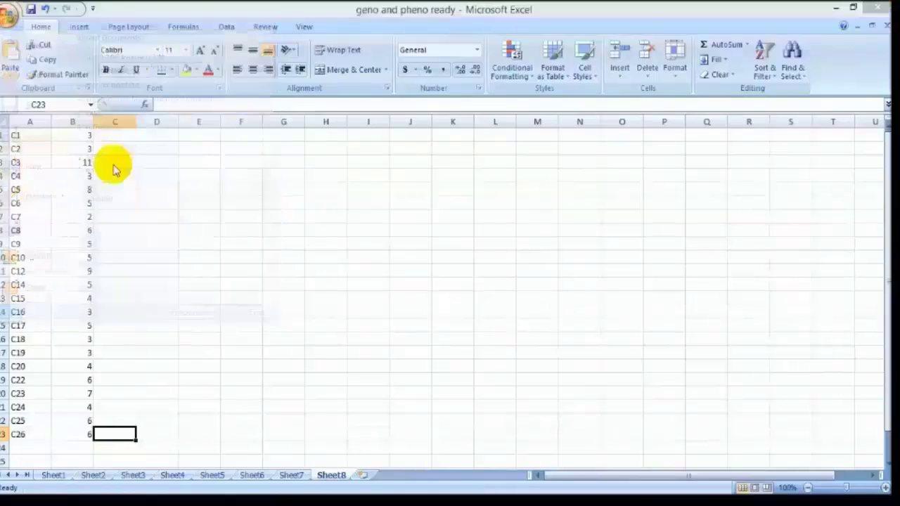
pyautogui.write('chromos')
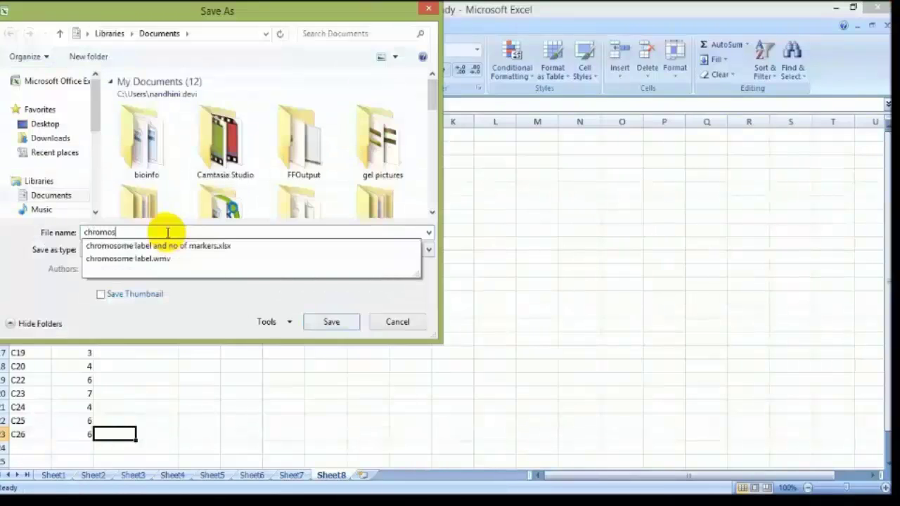
pyautogui.write('ome ')
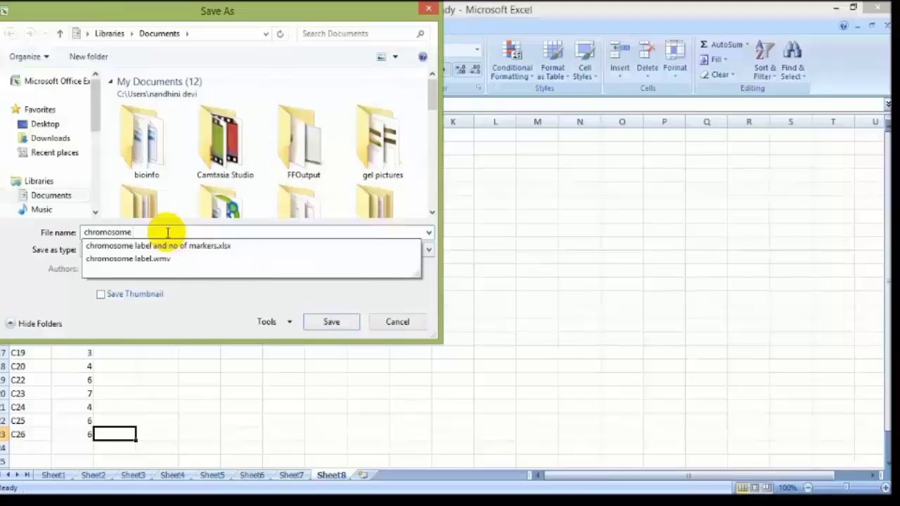
pyautogui.write('label and n')
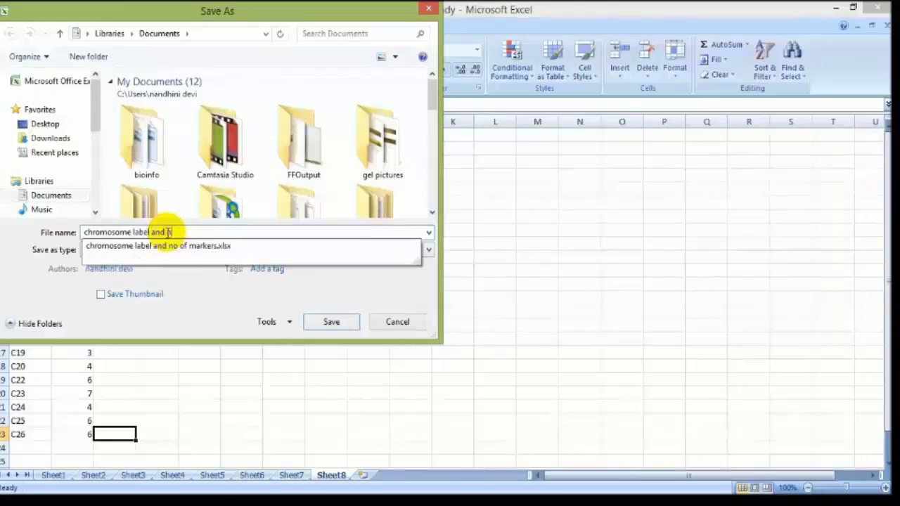
pyautogui.write('o of markers')
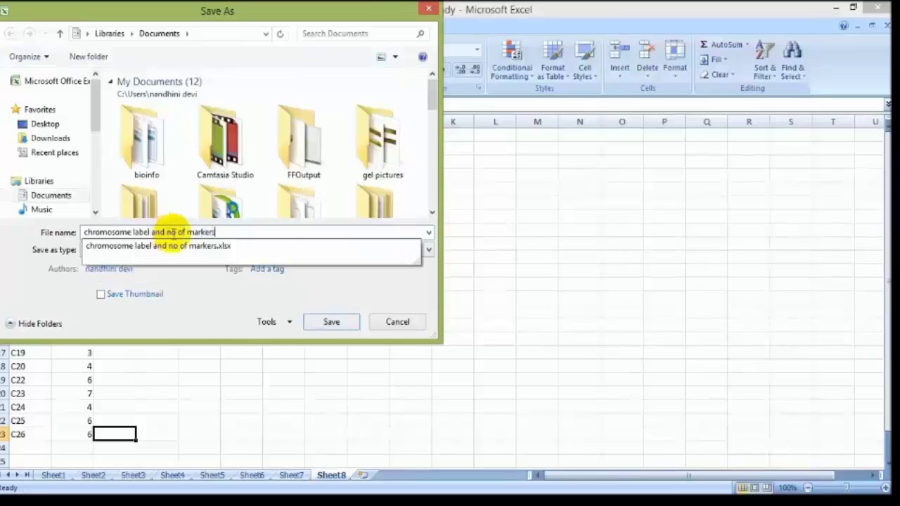
pyautogui.click(403, 281)
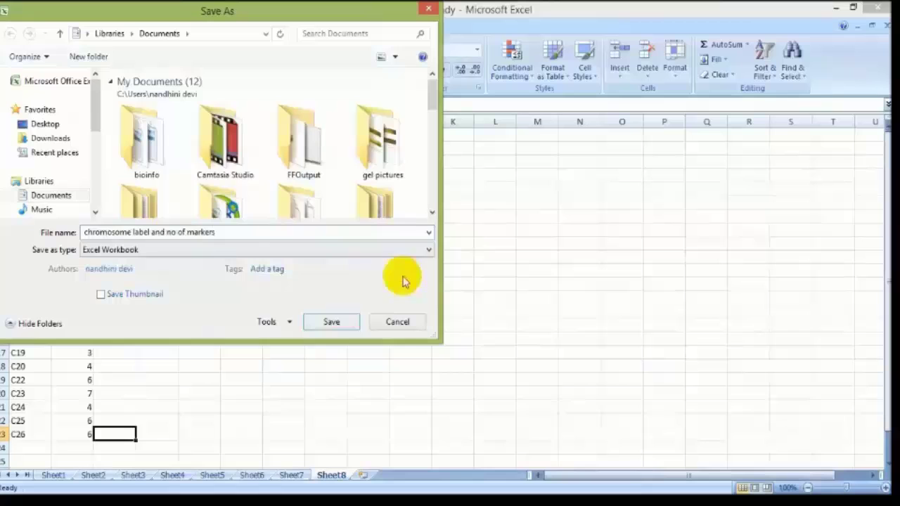
pyautogui.click(428, 249)
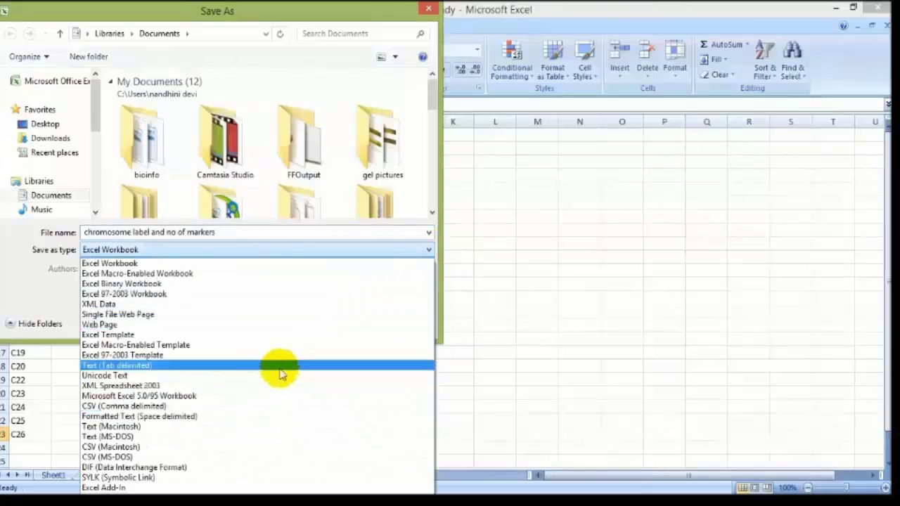
pyautogui.click(281, 366)
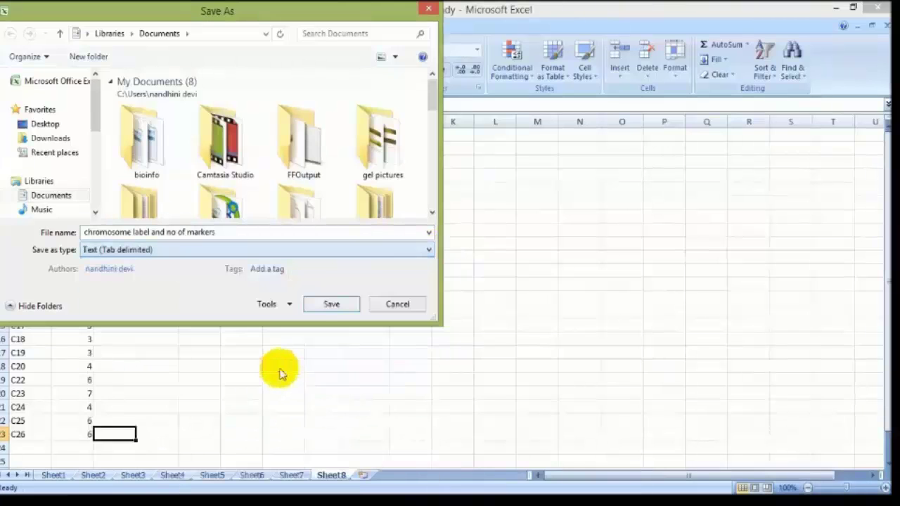
pyautogui.click(327, 304)
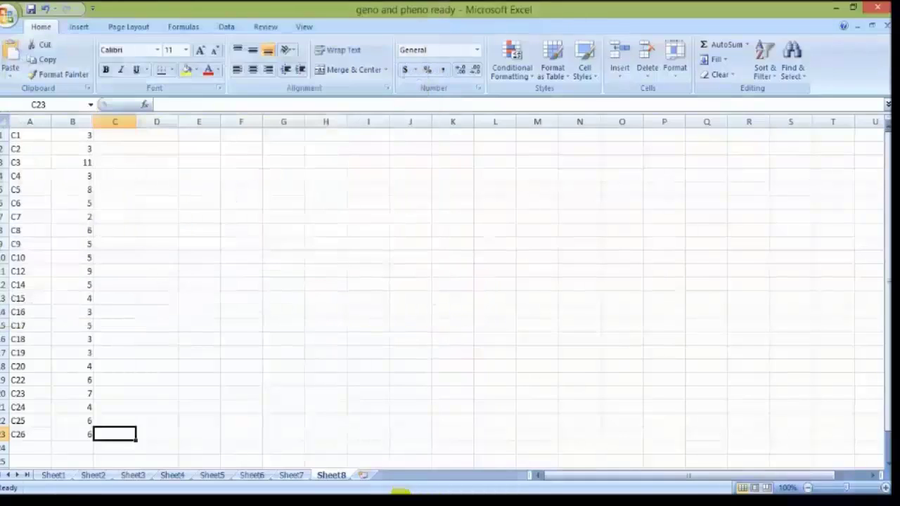
pyautogui.click(399, 492)
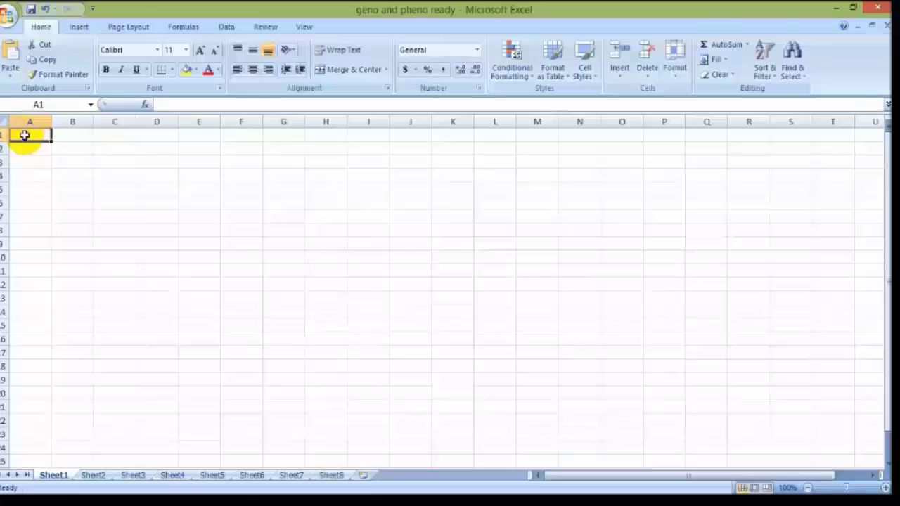
# Step: Enter the marker labels CIR009 and DPL513 in cells A1 and B1 of Sheet1
pyautogui.write('CIR0')
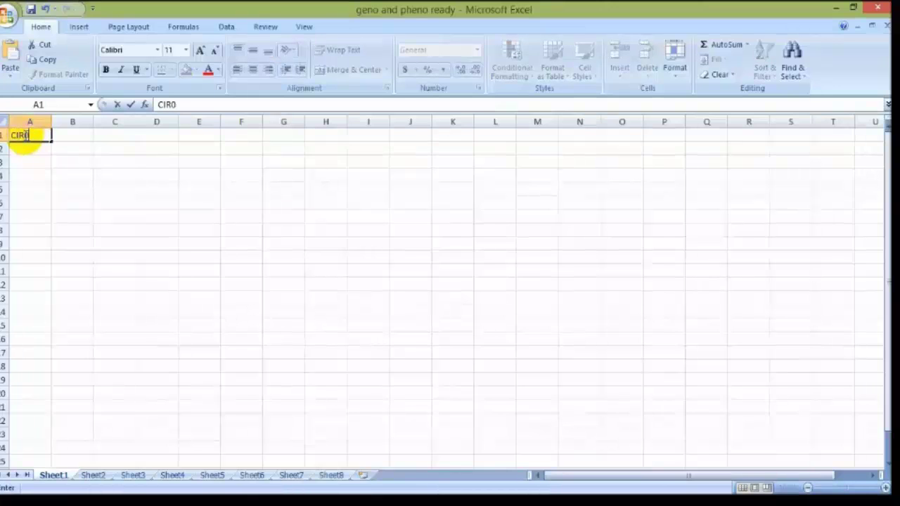
pyautogui.write('09')
pyautogui.press('Tab')
pyautogui.write('DP')
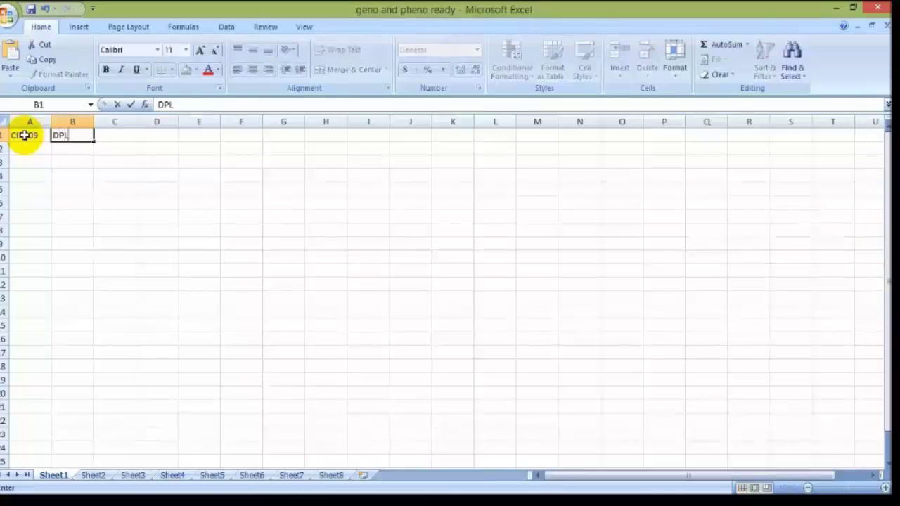
pyautogui.write('L513')
pyautogui.press('Tab')
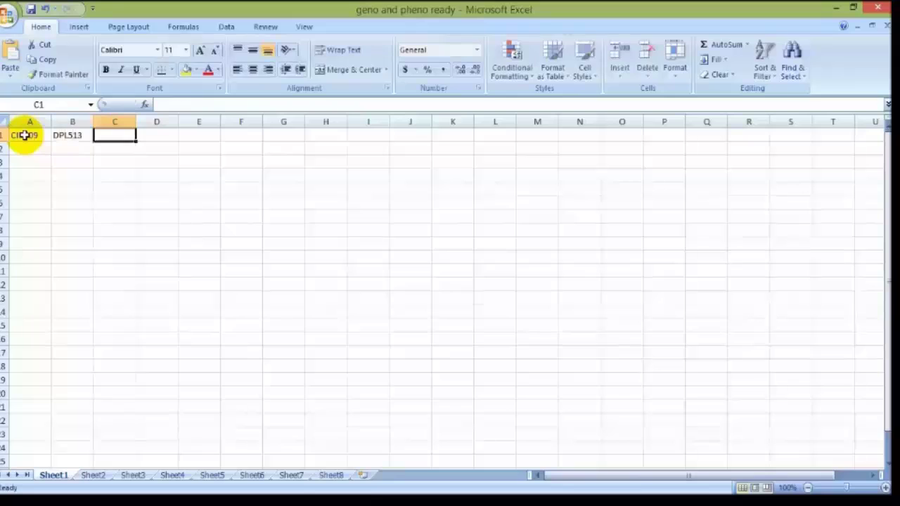
# Step: Continue the marker label row with CIR110 in C1 and BNL3971 in D1
pyautogui.write('CI')
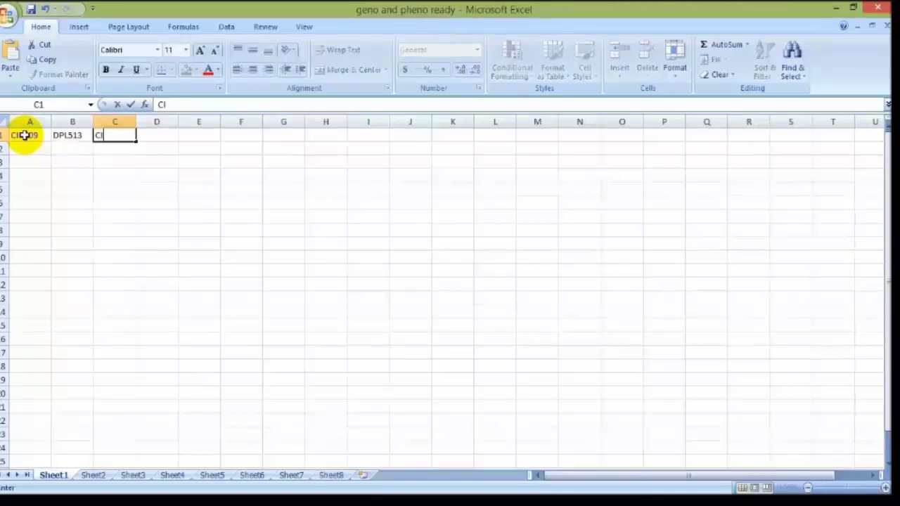
pyautogui.write('R110')
pyautogui.press('Tab')
pyautogui.write('B')
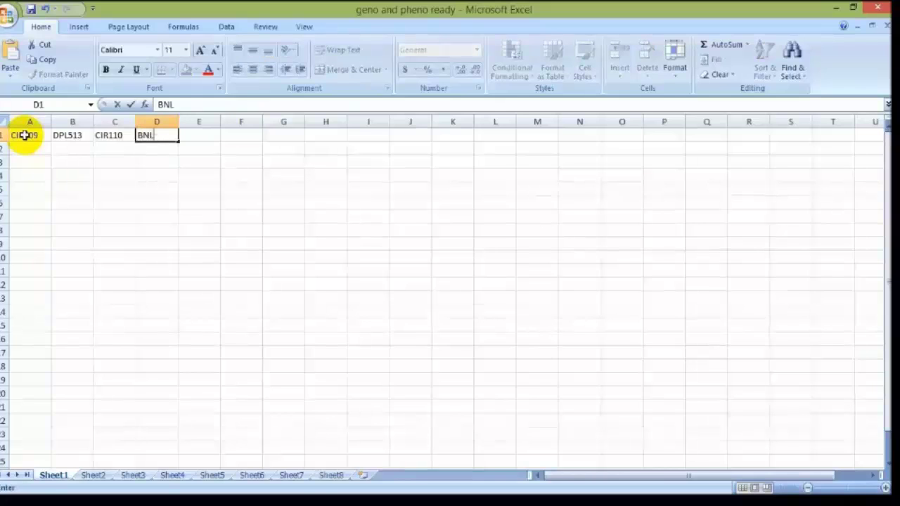
pyautogui.write('NL')
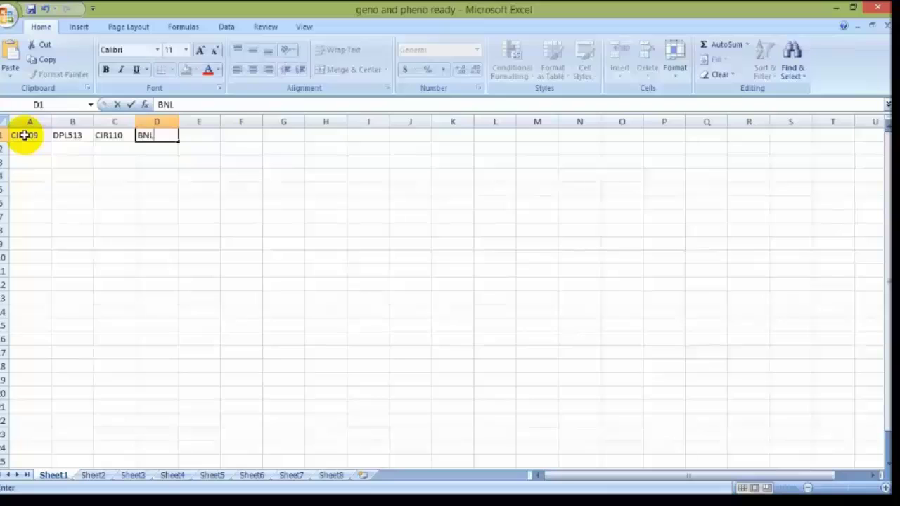
pyautogui.write('3971')
pyautogui.press('Tab')
# Step: Save Sheet2 with the full marker row as a Text (Tab delimited) file named "marker label" in Documents
pyautogui.click(94, 475)
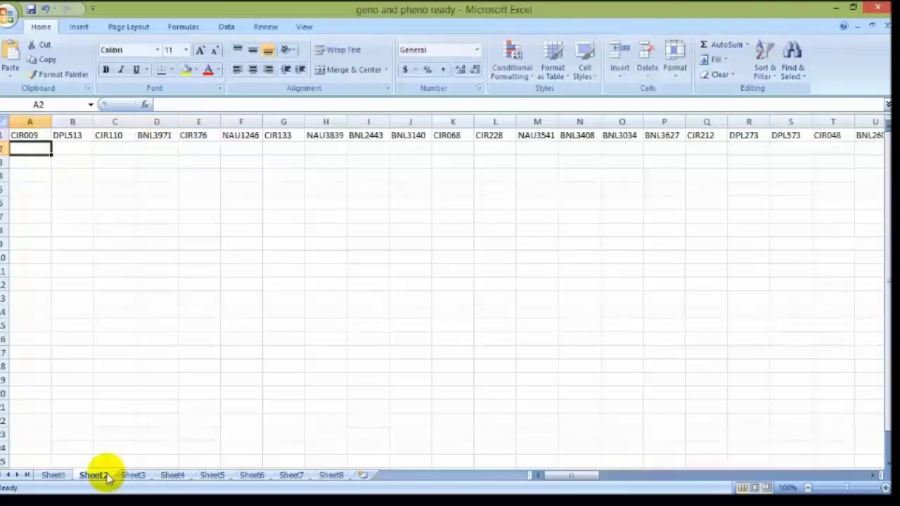
pyautogui.click(7, 21)
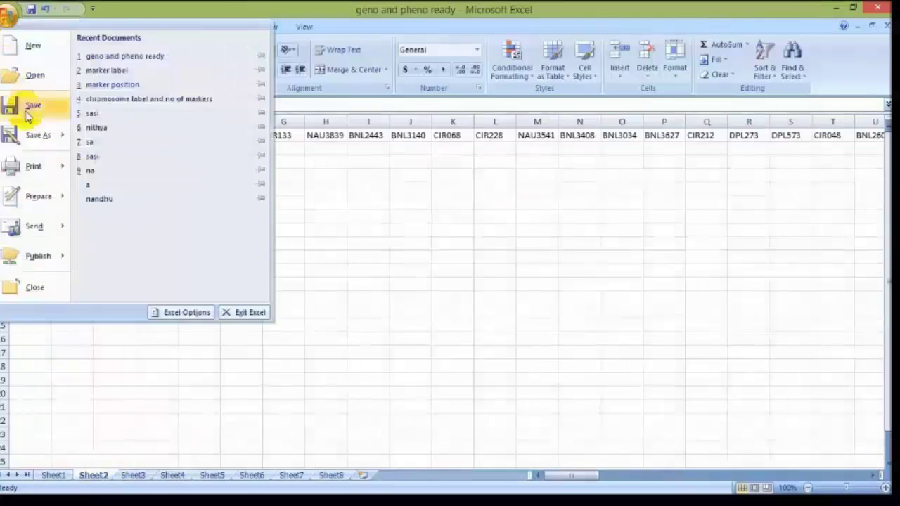
pyautogui.click(21, 139)
pyautogui.write('ma')
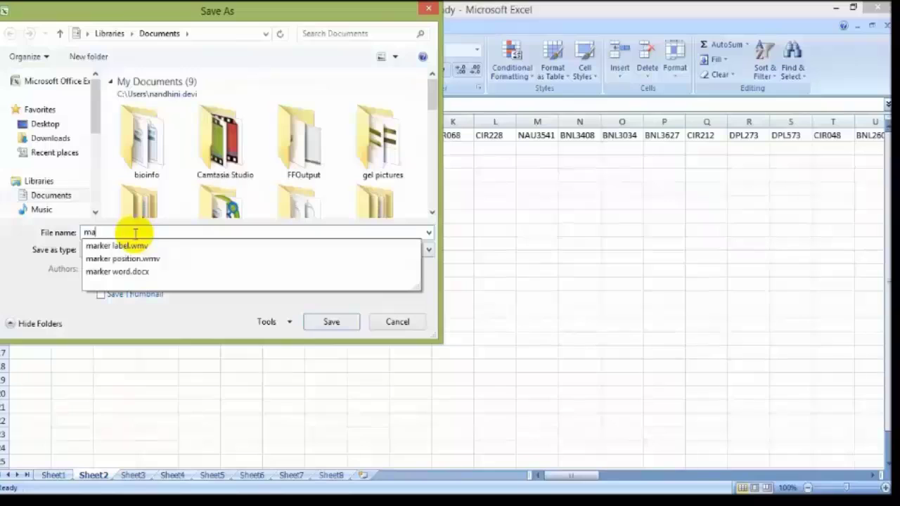
pyautogui.write('rker label')
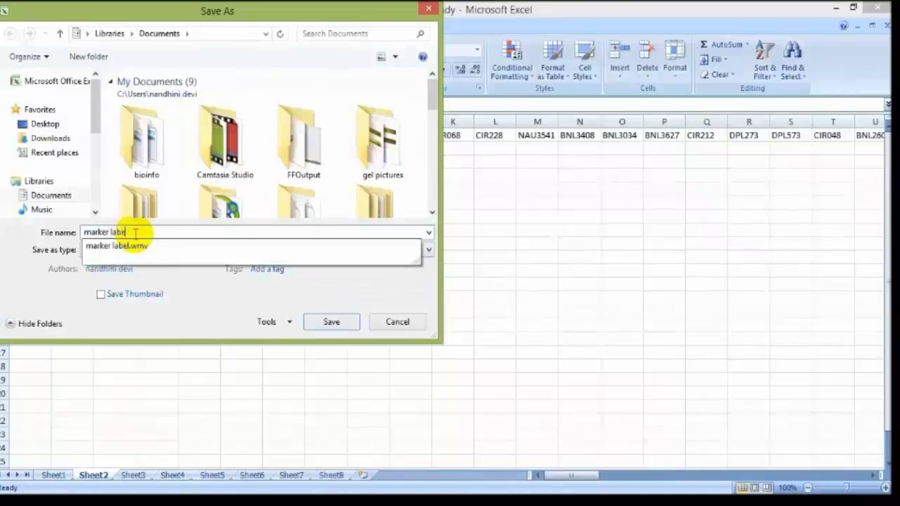
pyautogui.click(221, 293)
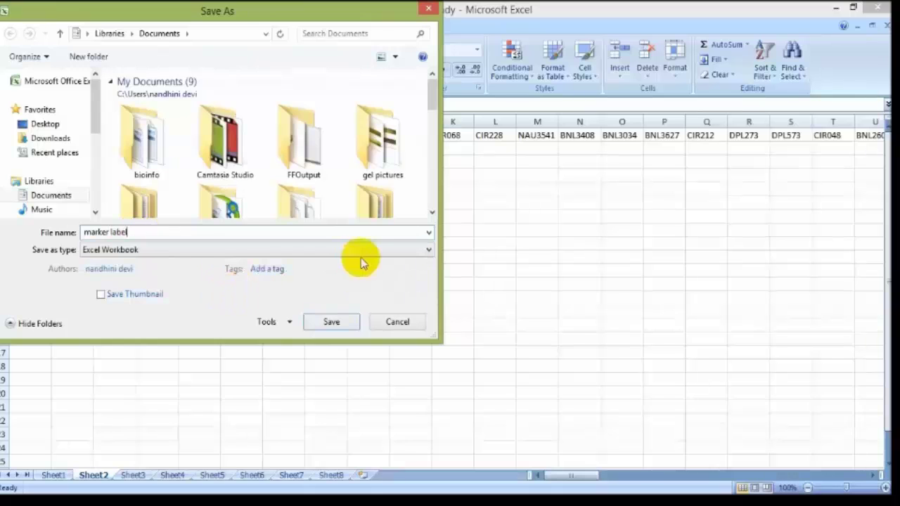
pyautogui.click(428, 249)
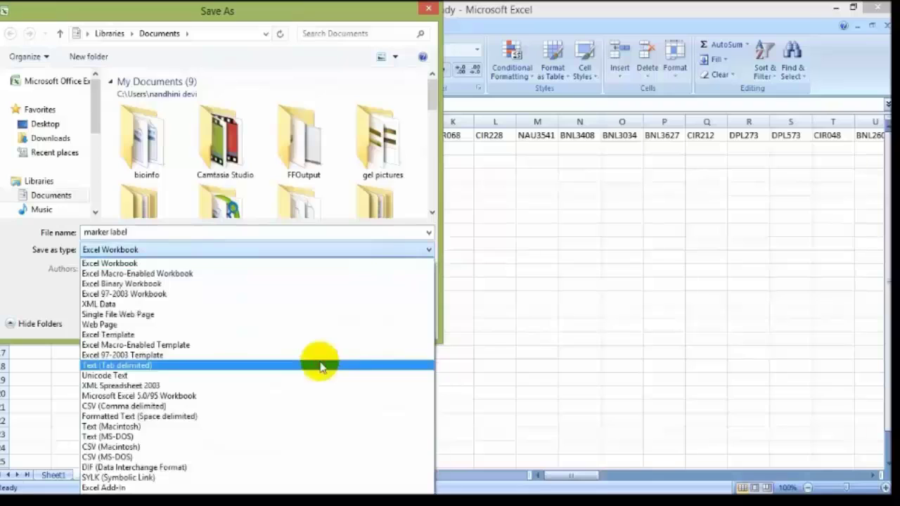
pyautogui.click(320, 366)
pyautogui.click(339, 305)
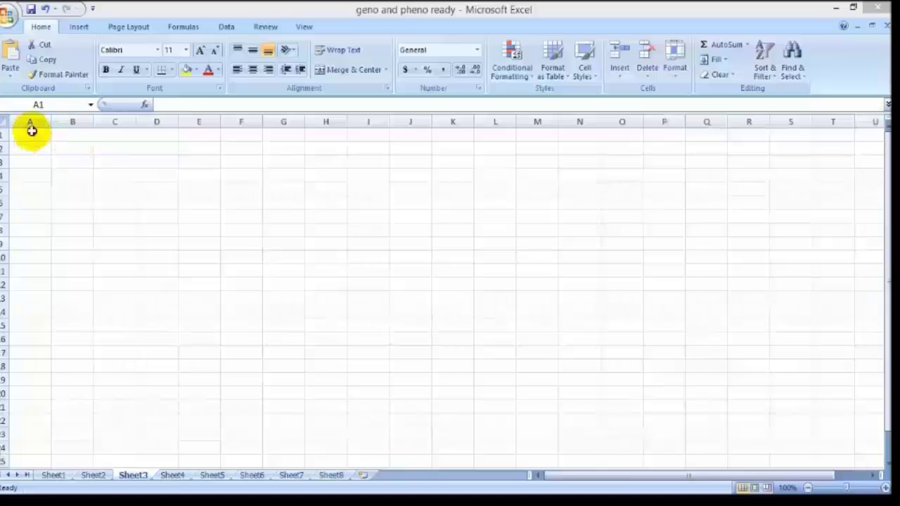
# Step: Enter the first chromosome's marker positions 0, 1.3 and 2.2 in cells A1 to A3 of Sheet3
pyautogui.write('0')
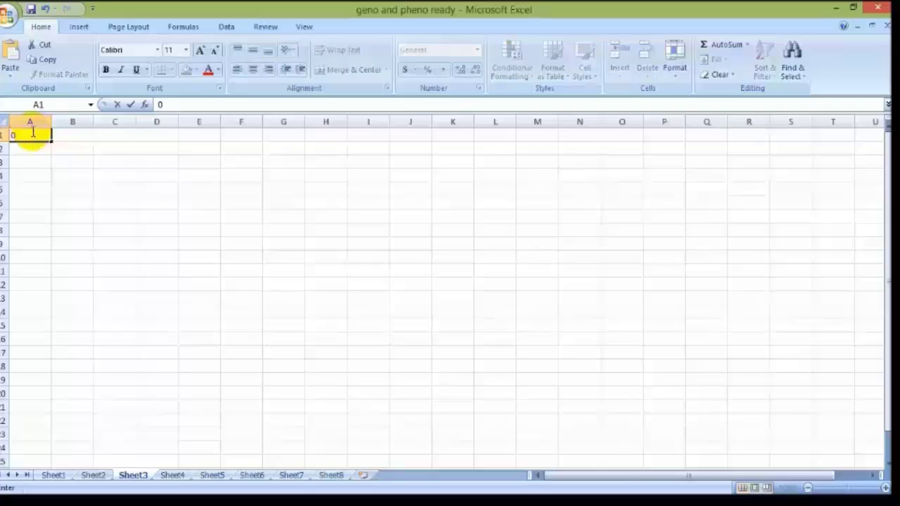
pyautogui.press('Return')
pyautogui.write('1.3')
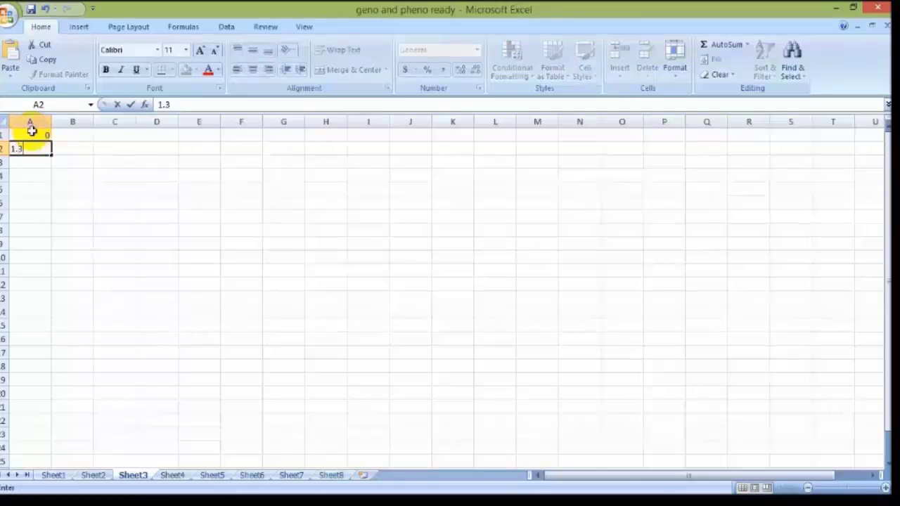
pyautogui.press('Return')
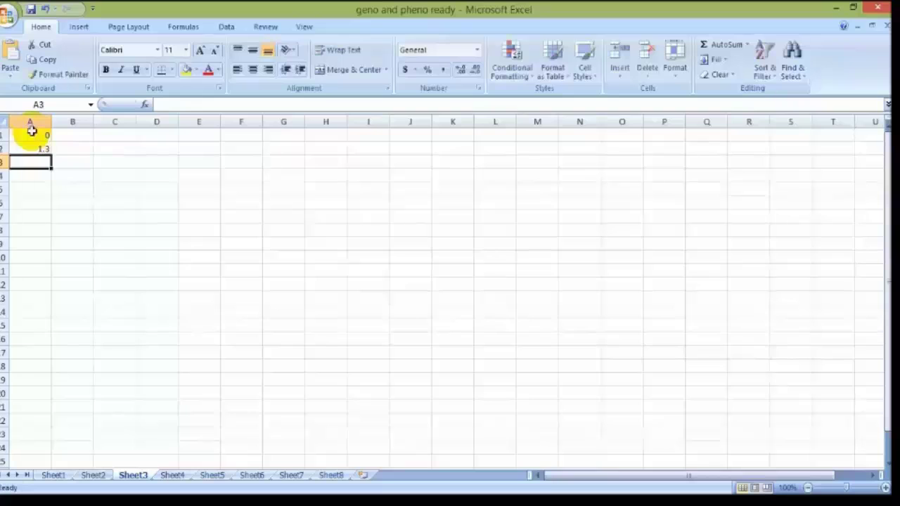
pyautogui.write('2.2')
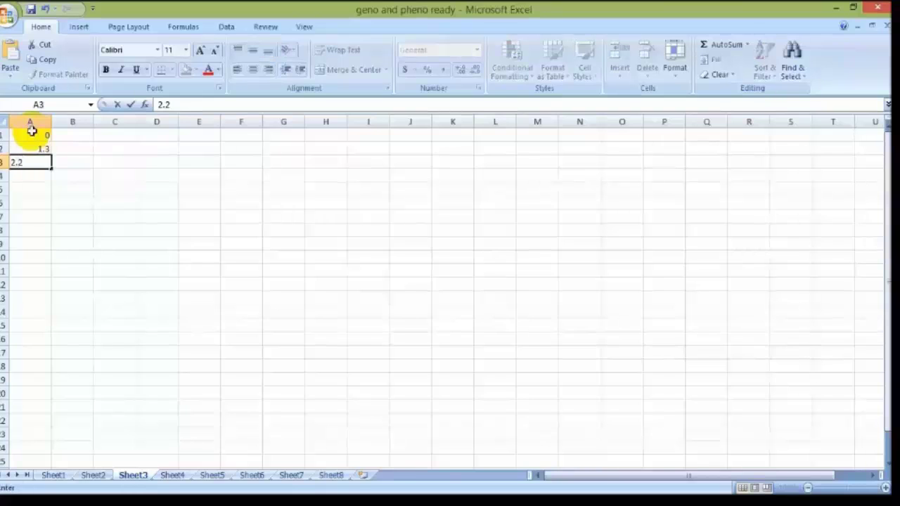
pyautogui.press('Return')
# Step: Leave A4 blank and enter the next chromosome's positions 0 and 0.8 in cells A5 and A6
pyautogui.press('Return')
pyautogui.write('0')
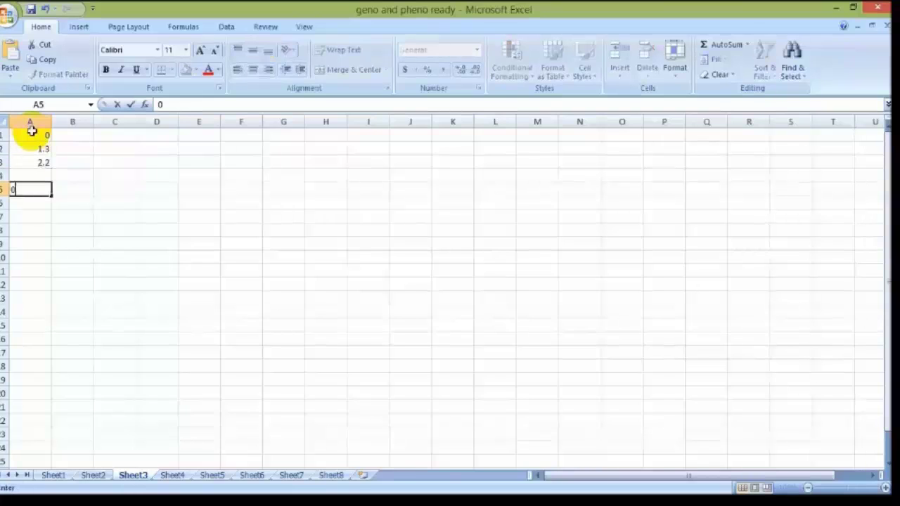
pyautogui.press('Return')
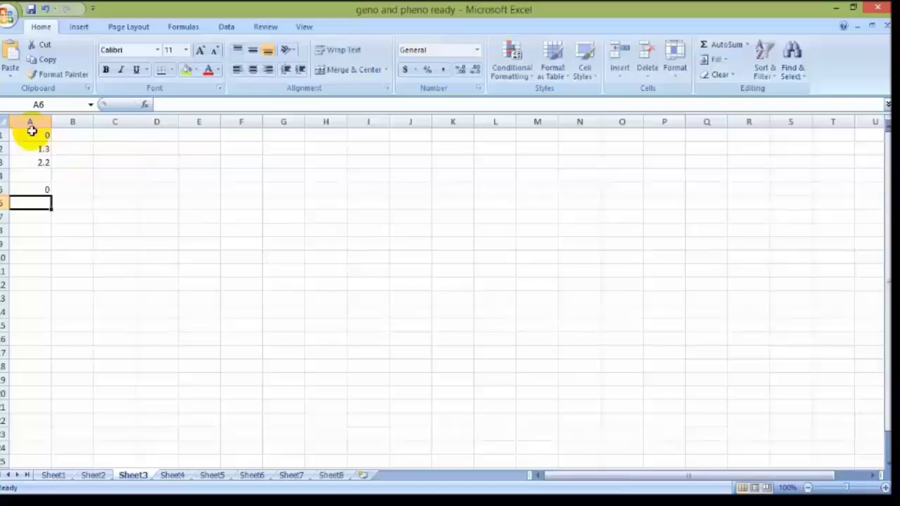
pyautogui.write('0.8')
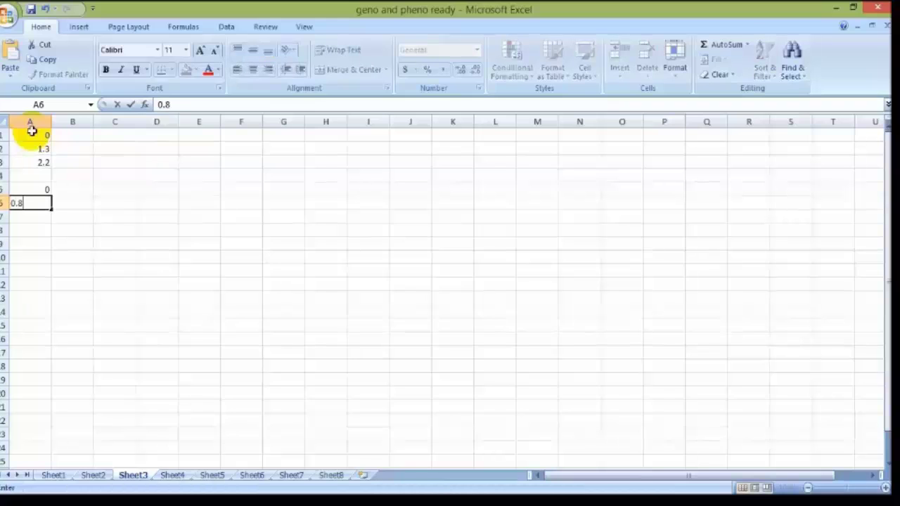
pyautogui.press('Return')
# Step: Save Sheet4 as a Text (Tab delimited) file named "marker position" in Documents, and view the Marker position file maximized in Notepad
pyautogui.click(172, 476)
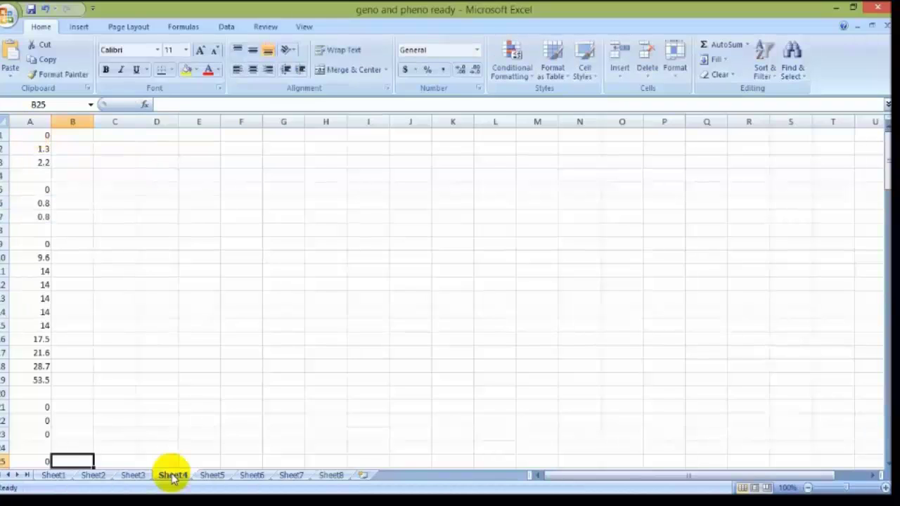
pyautogui.click(9, 13)
pyautogui.click(39, 134)
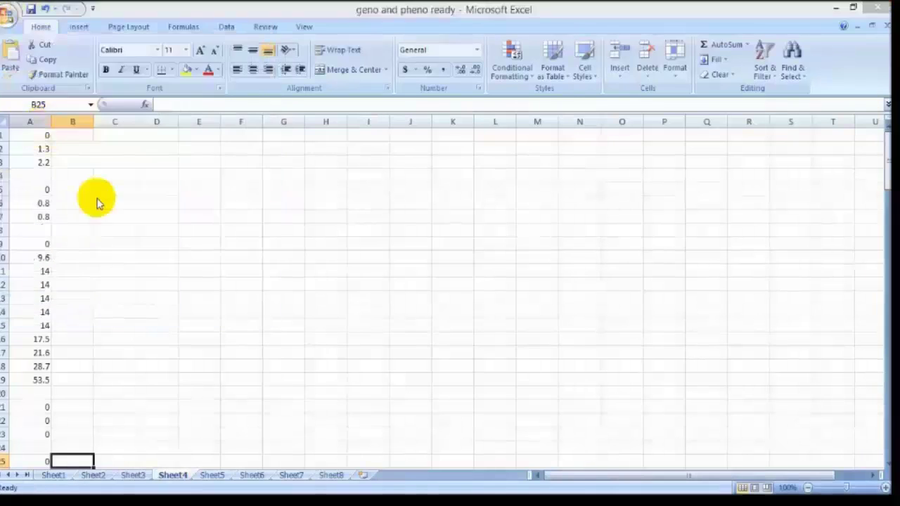
pyautogui.write('mark')
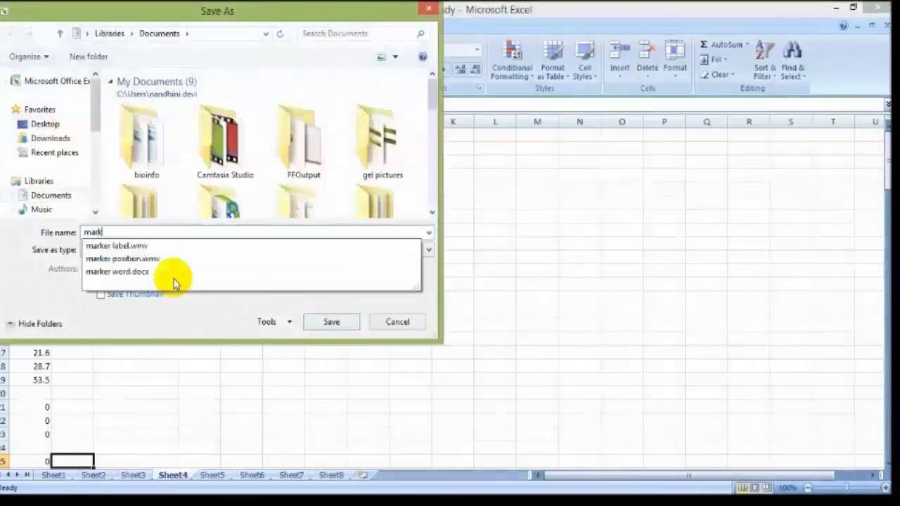
pyautogui.write('er posit')
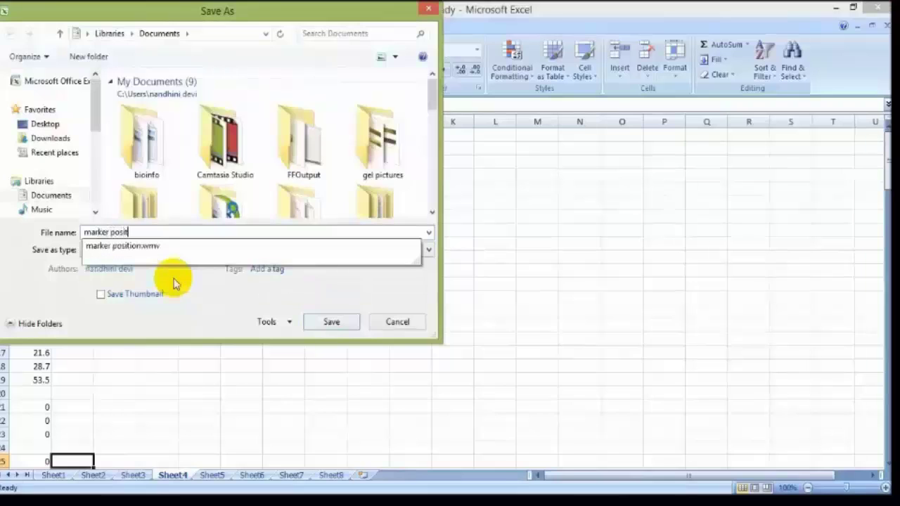
pyautogui.write('ion')
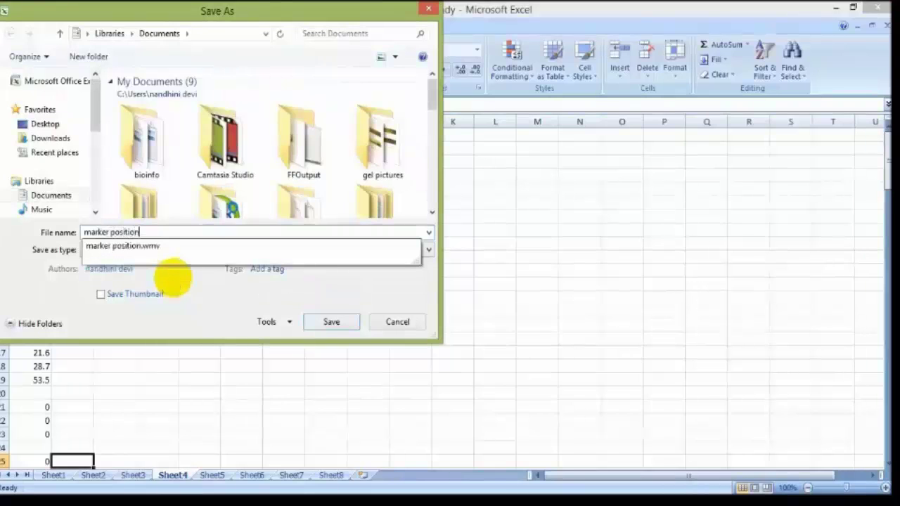
pyautogui.click(201, 287)
pyautogui.click(429, 248)
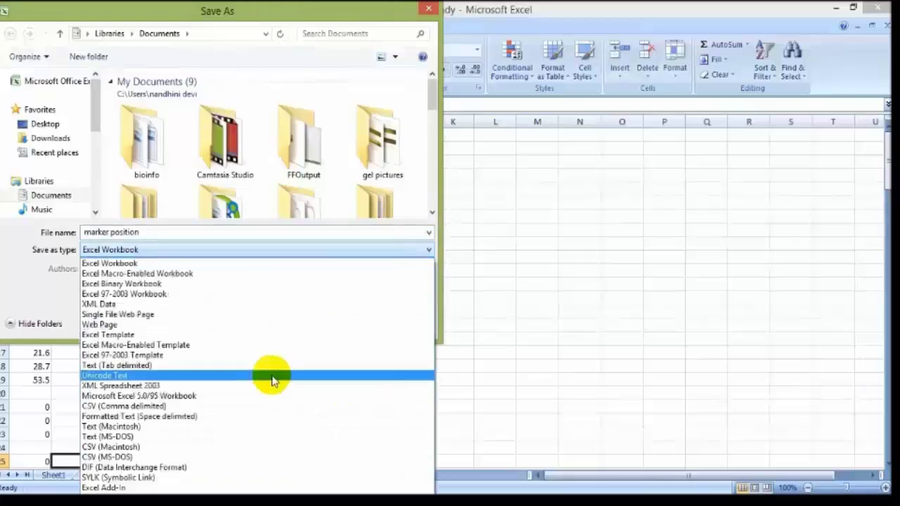
pyautogui.click(250, 367)
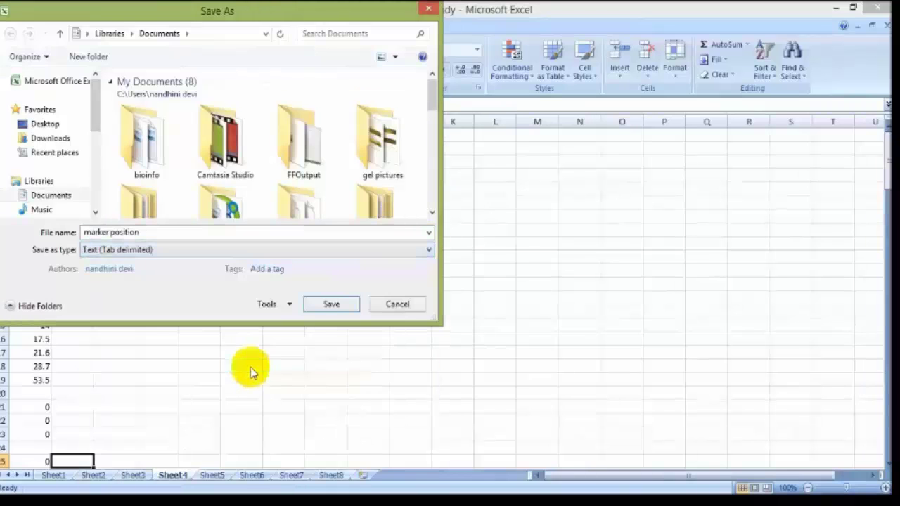
pyautogui.click(332, 304)
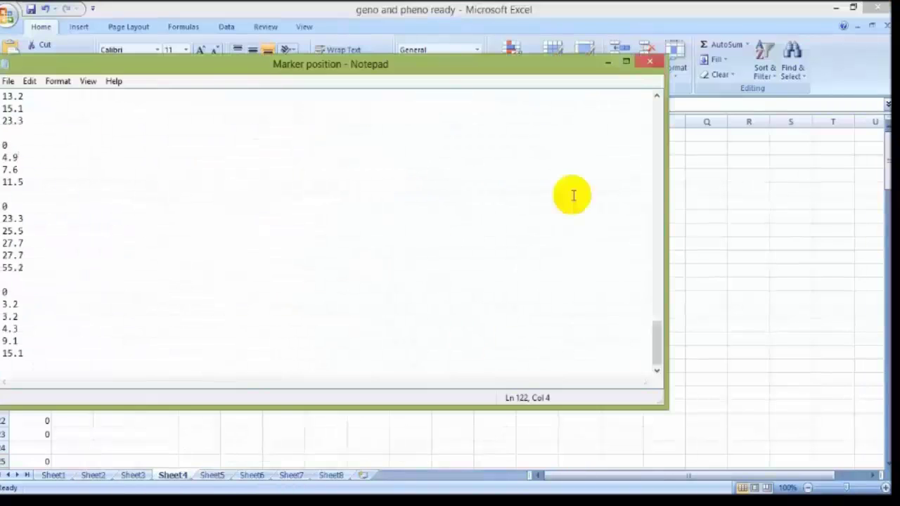
pyautogui.click(625, 62)
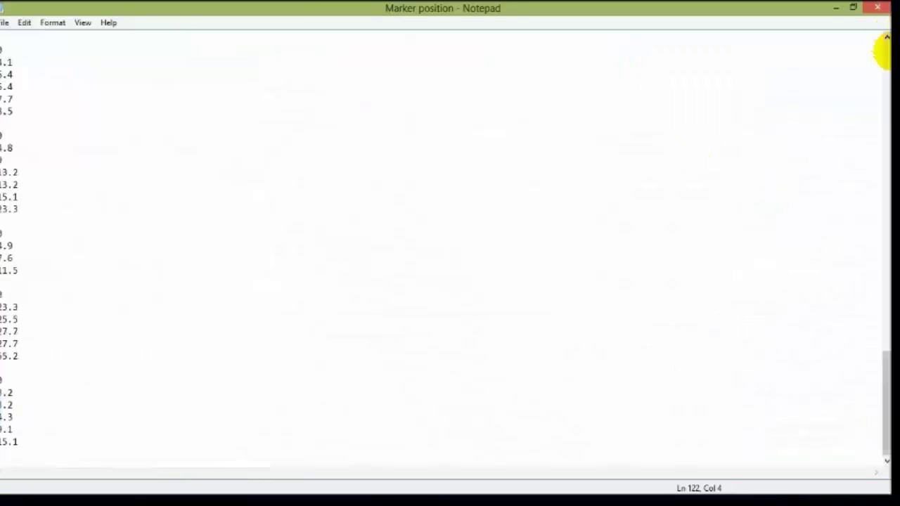
pyautogui.moveTo(890, 36)
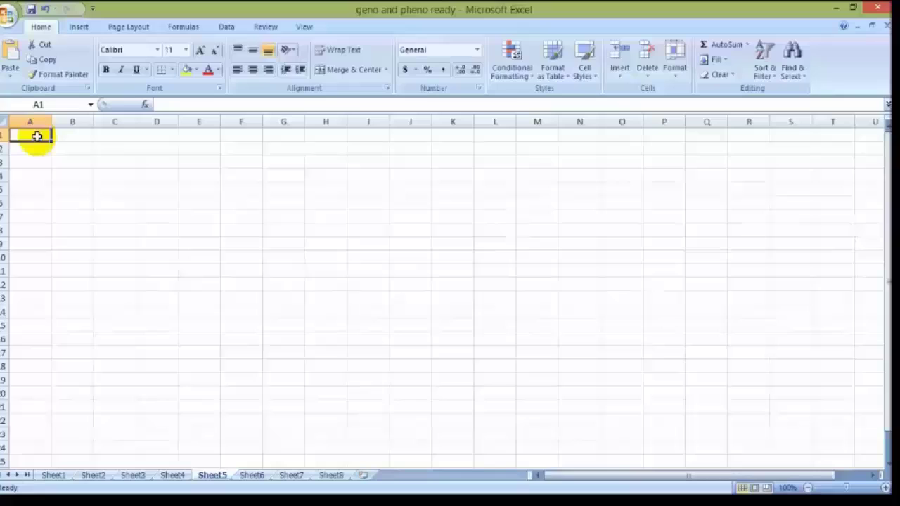
# Step: Enter the column headers Indlabel, Genotypes and Phenotypes in cells A1 to C1 of Sheet5
pyautogui.write('Ind')
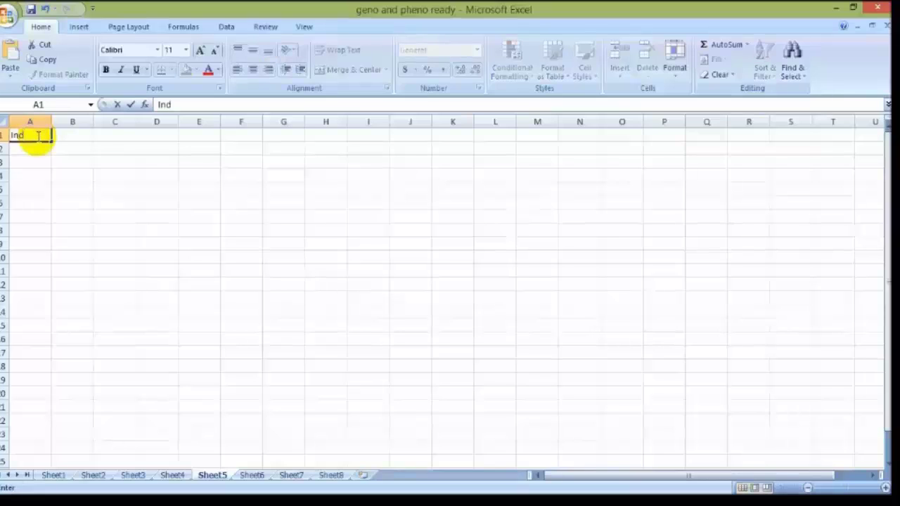
pyautogui.write('label')
pyautogui.press('Tab')
pyautogui.write('G')
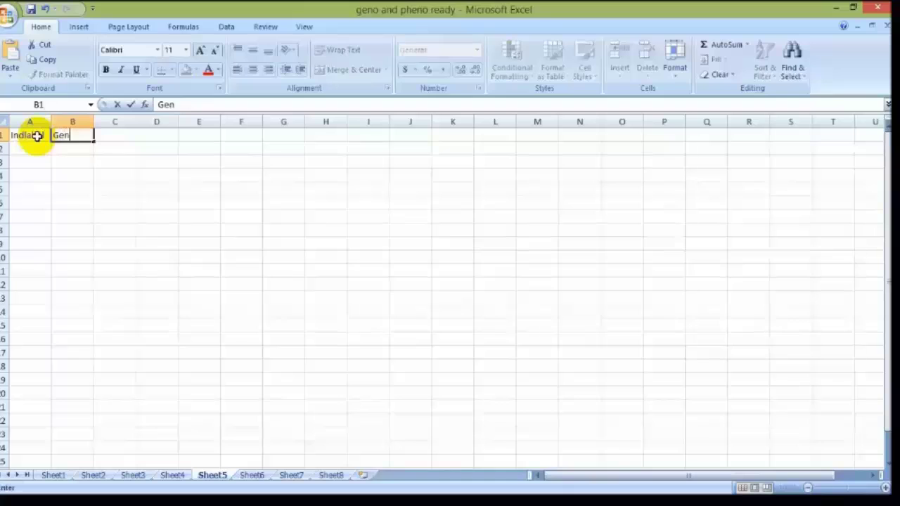
pyautogui.write('enotypes')
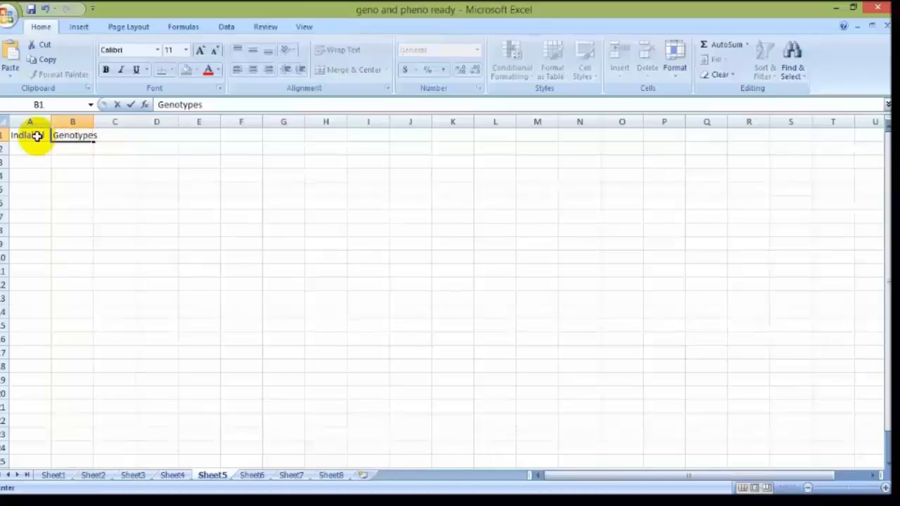
pyautogui.press('Tab')
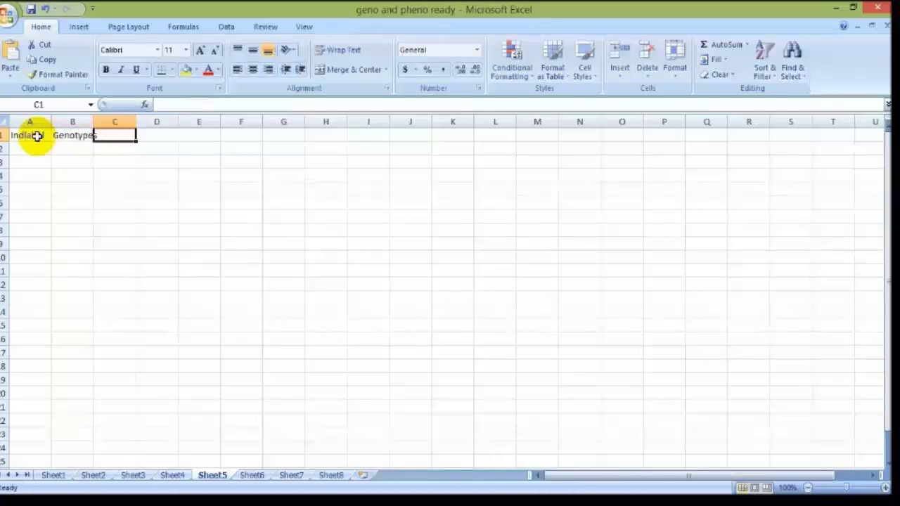
pyautogui.write('Phenot')
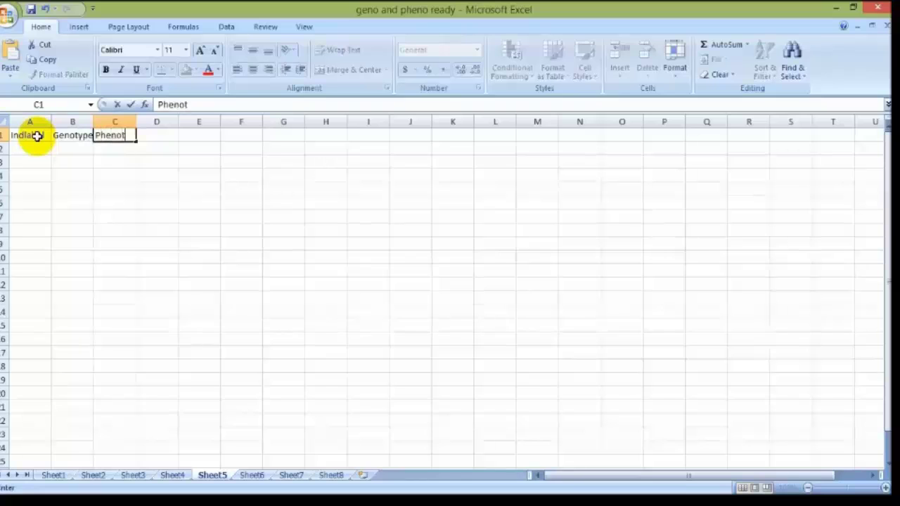
pyautogui.write('ypes')
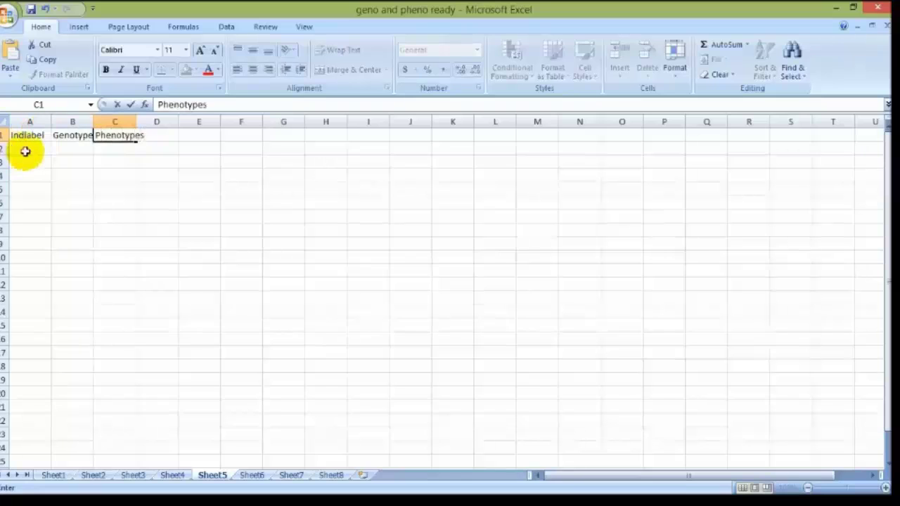
# Step: List the individual labels RIL5, RIL7, RIL8 and RIL9 under Indlabel in cells A2 to A5
pyautogui.click(28, 150)
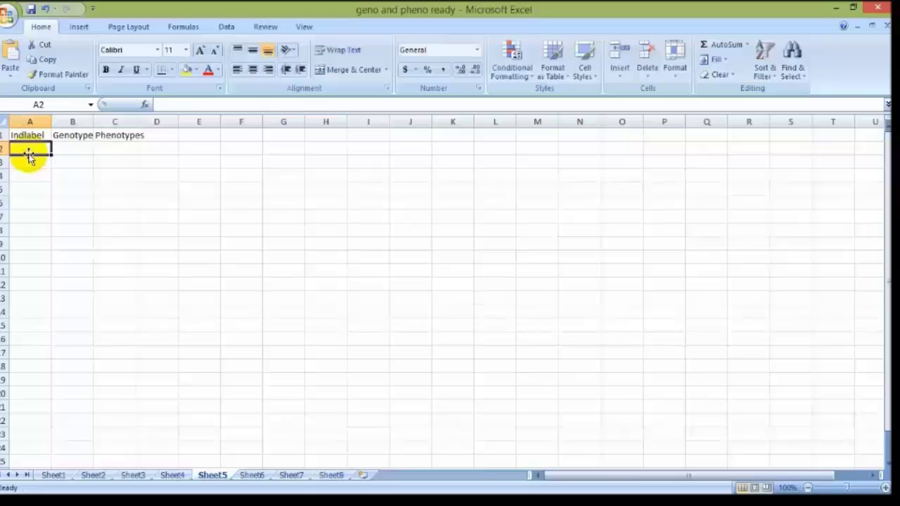
pyautogui.write('RIL5')
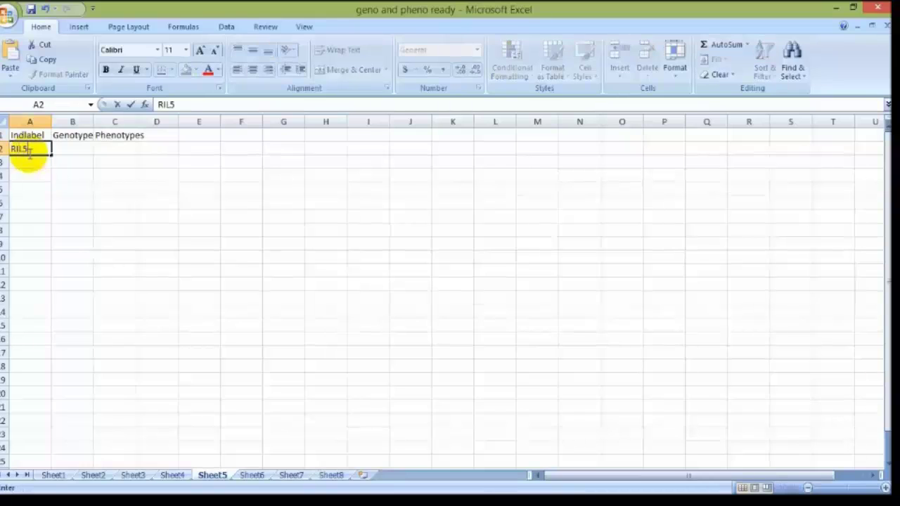
pyautogui.click(30, 157)
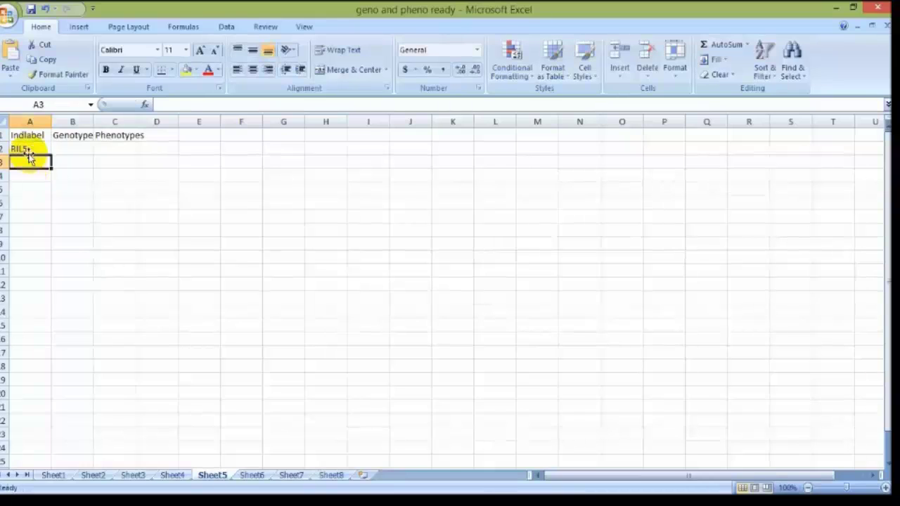
pyautogui.write('RIL7')
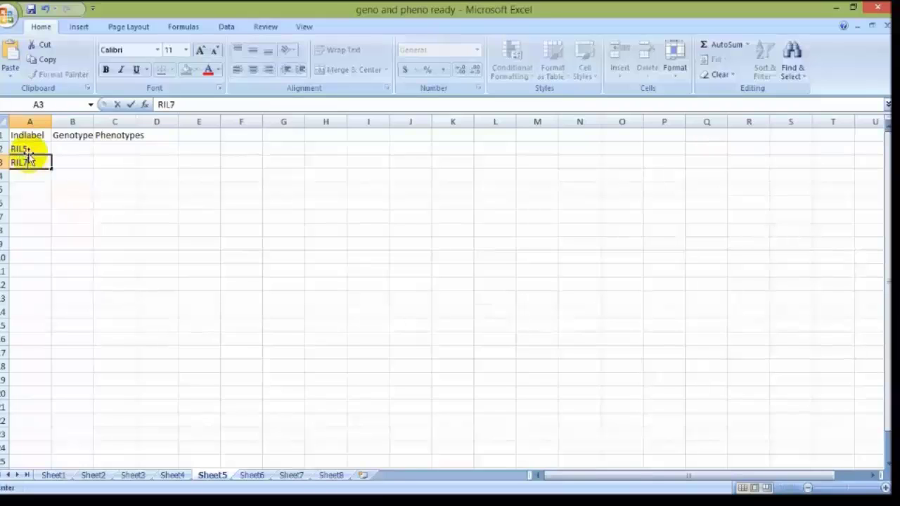
pyautogui.press('Return')
pyautogui.write('RIL8')
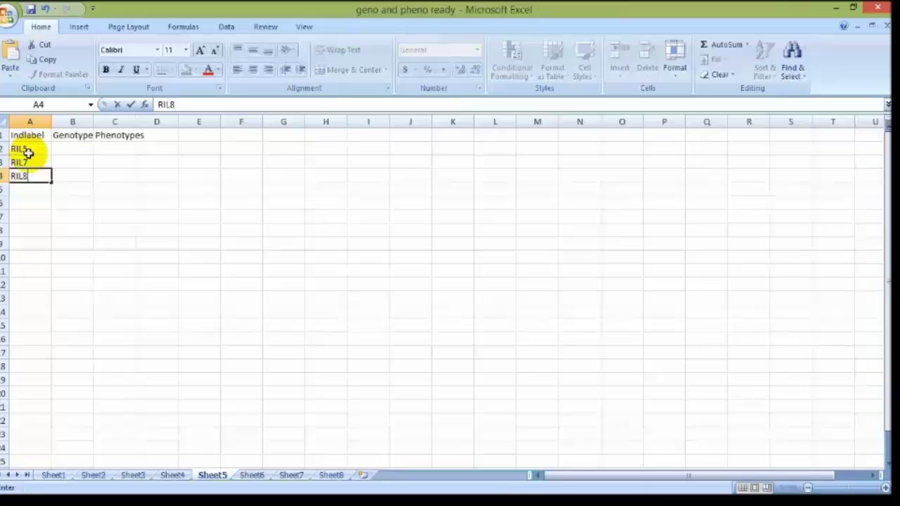
pyautogui.press('Return')
pyautogui.write('RIL9')
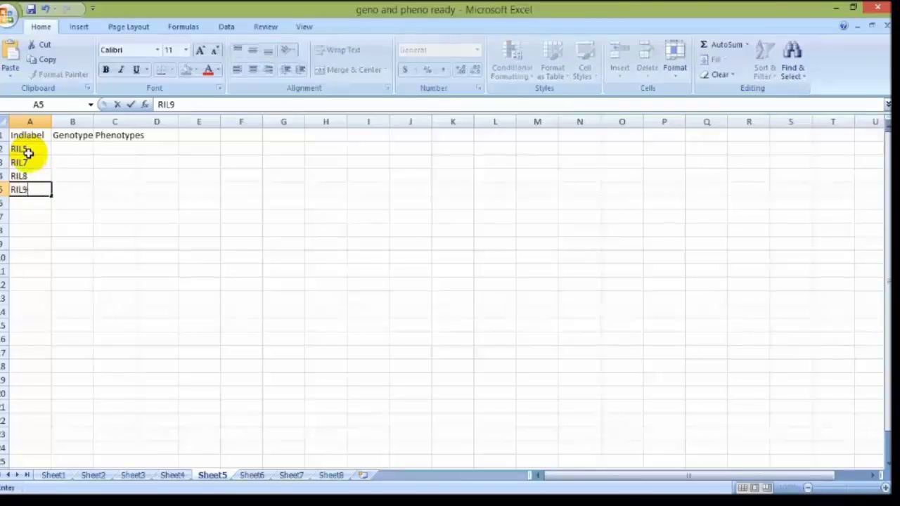
# Step: Fill the Genotypes column for the four individuals with 0, 2, 2 and "." in cells B2 to B5
pyautogui.click(76, 148)
pyautogui.write('0')
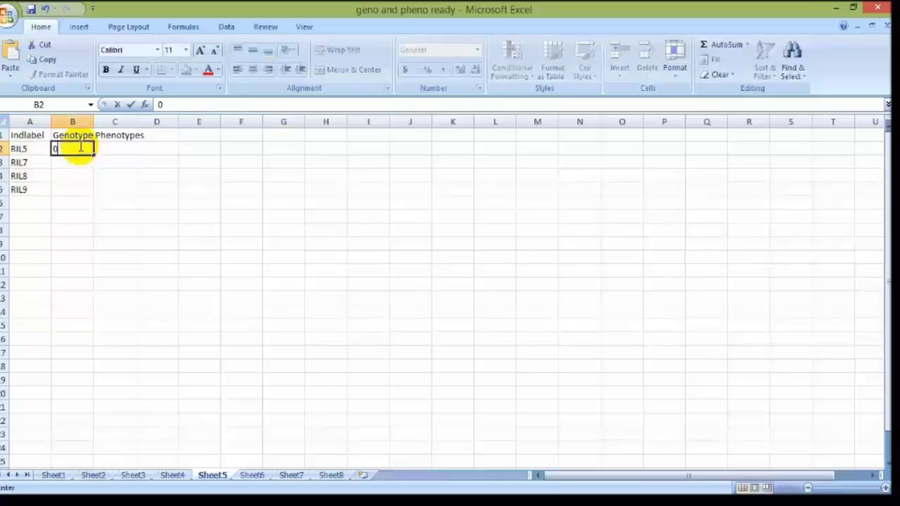
pyautogui.press('Return')
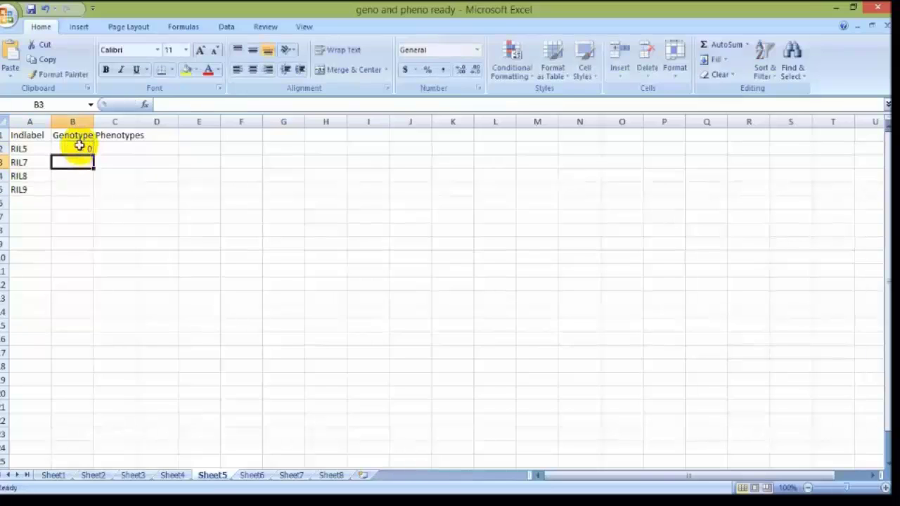
pyautogui.write('2')
pyautogui.press('Return')
pyautogui.write('2')
pyautogui.press('Return')
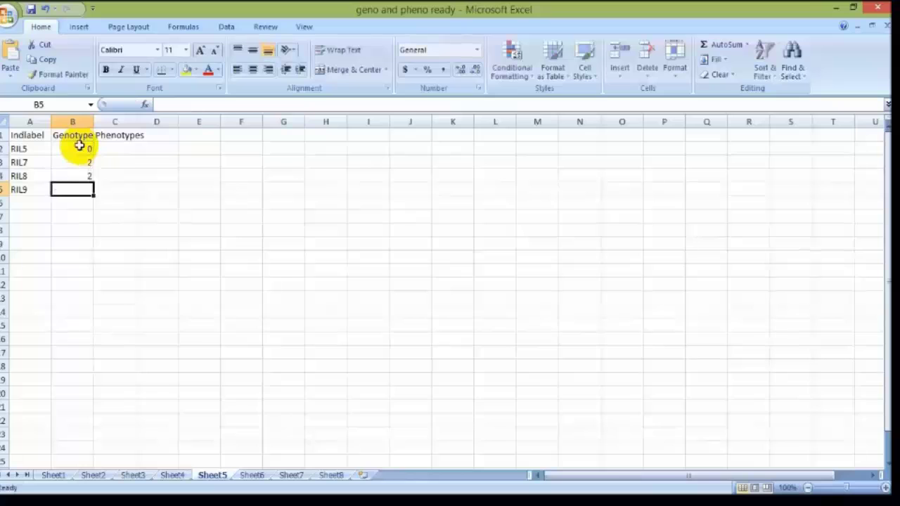
pyautogui.write('.')
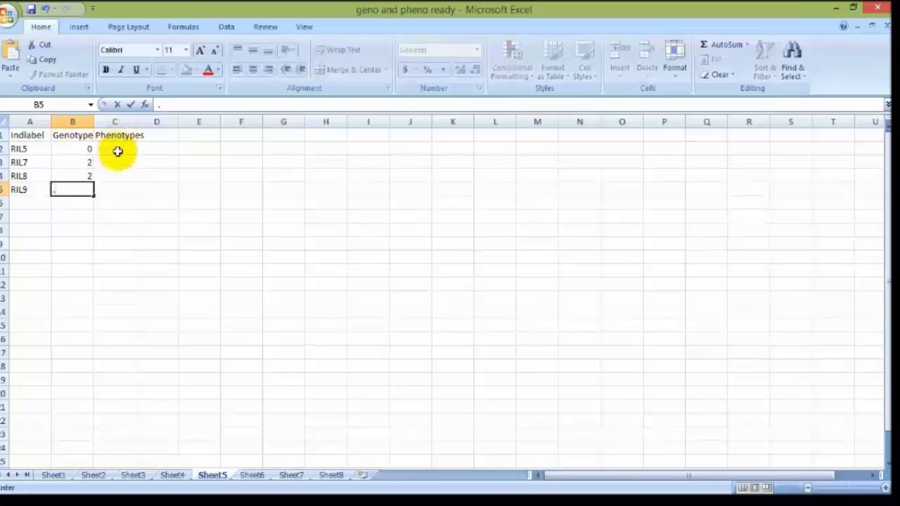
# Step: Fill the Phenotypes column for the four individuals with ".", ".", "." and 2 in cells C2 to C5
pyautogui.click(117, 151)
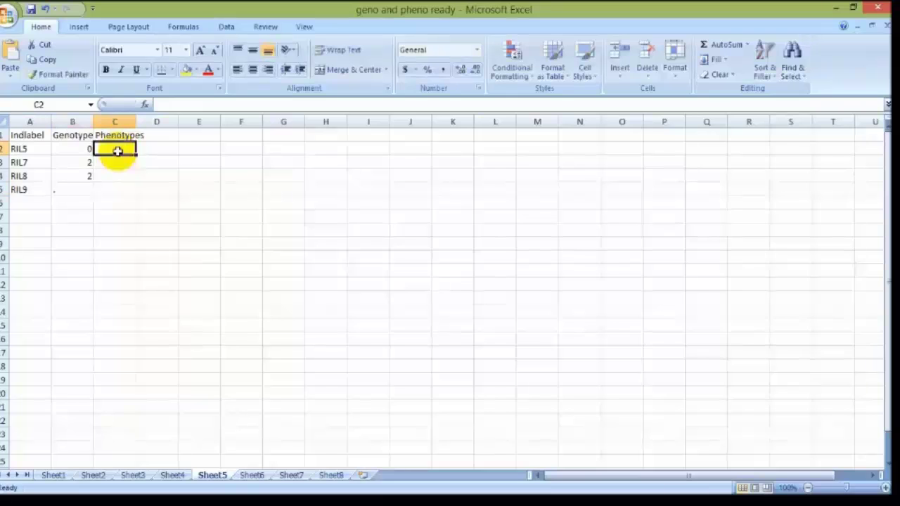
pyautogui.write('.')
pyautogui.press('Return')
pyautogui.write('.')
pyautogui.press('Return')
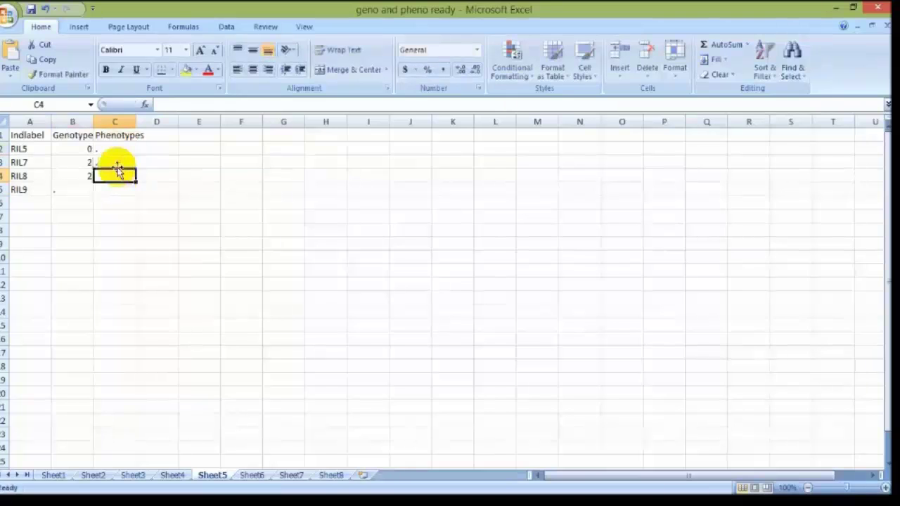
pyautogui.write('.')
pyautogui.press('Return')
pyautogui.write('2')
# Step: Save Sheet6 as a Text (Tab delimited) file named "geno and pheno ready" in Documents, and view the GENO AND PHENO READY file maximized in Notepad
pyautogui.click(250, 475)
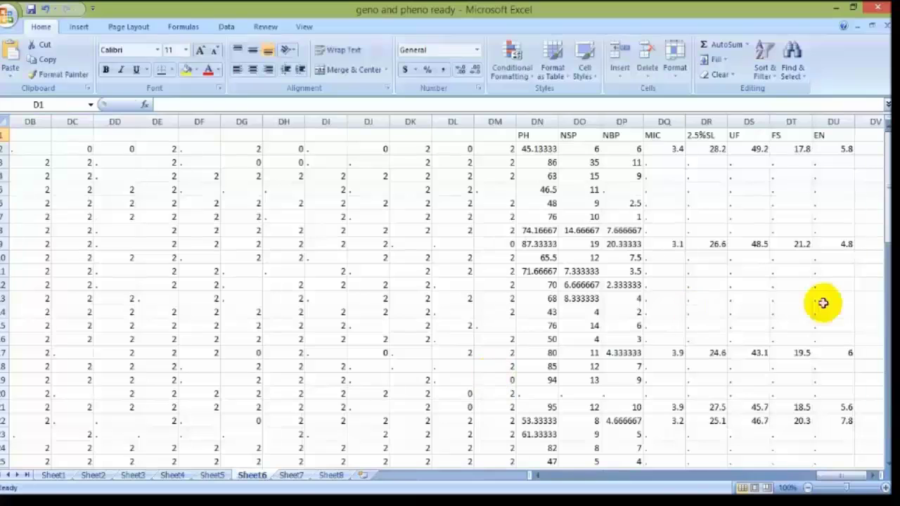
pyautogui.click(886, 352)
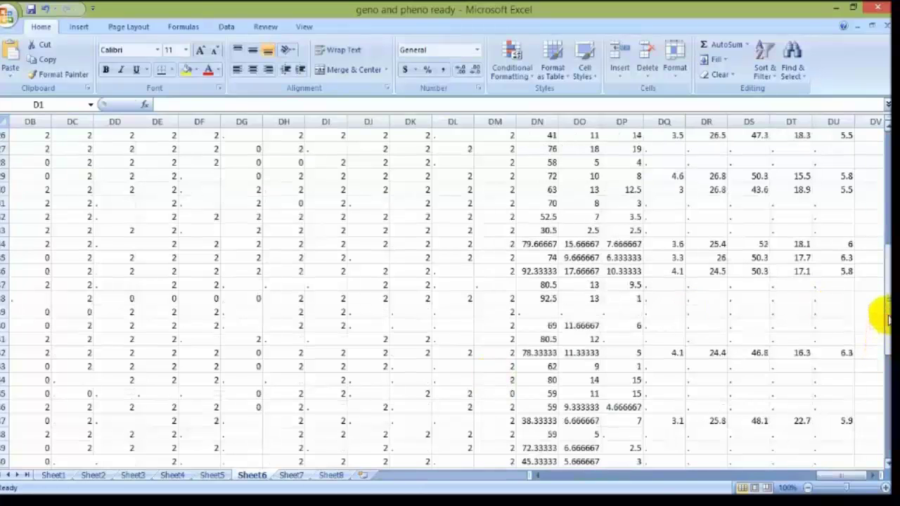
pyautogui.click(886, 246)
pyautogui.click(11, 14)
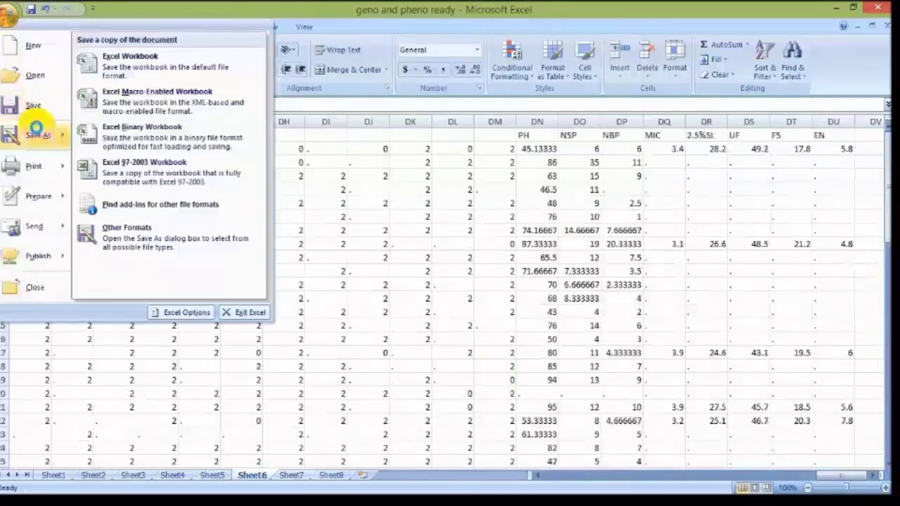
pyautogui.click(36, 131)
pyautogui.write('geno ')
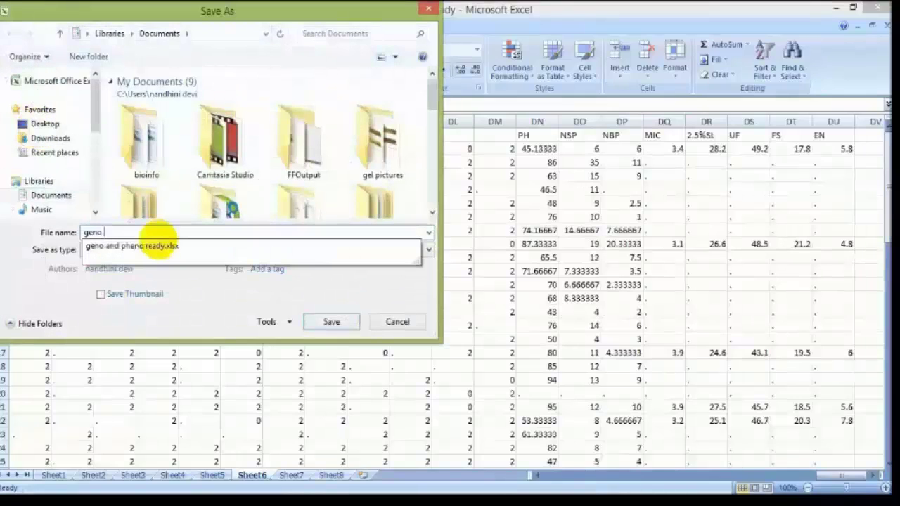
pyautogui.write('and pheno re')
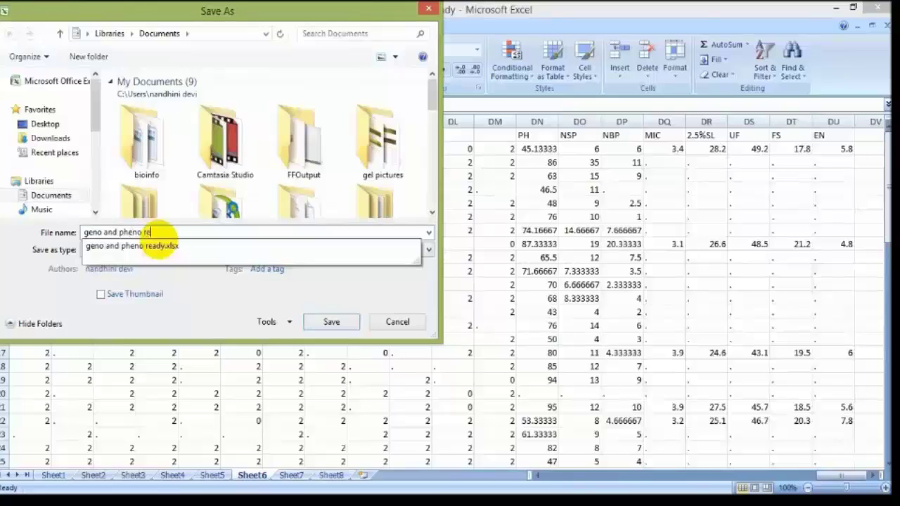
pyautogui.write('ady')
pyautogui.click(191, 301)
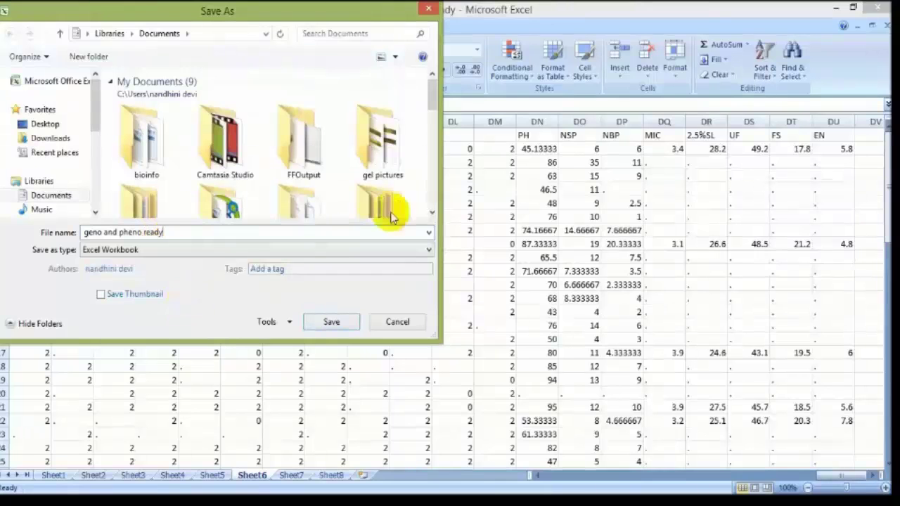
pyautogui.click(428, 249)
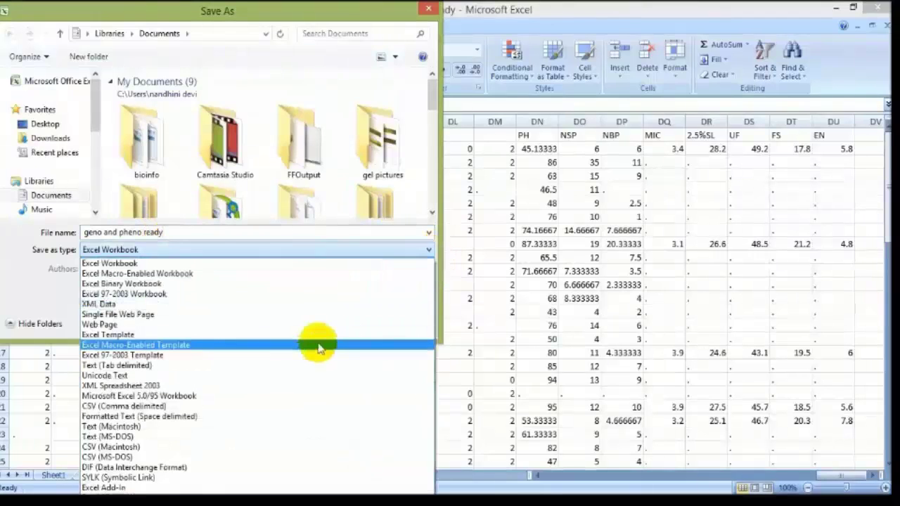
pyautogui.click(312, 366)
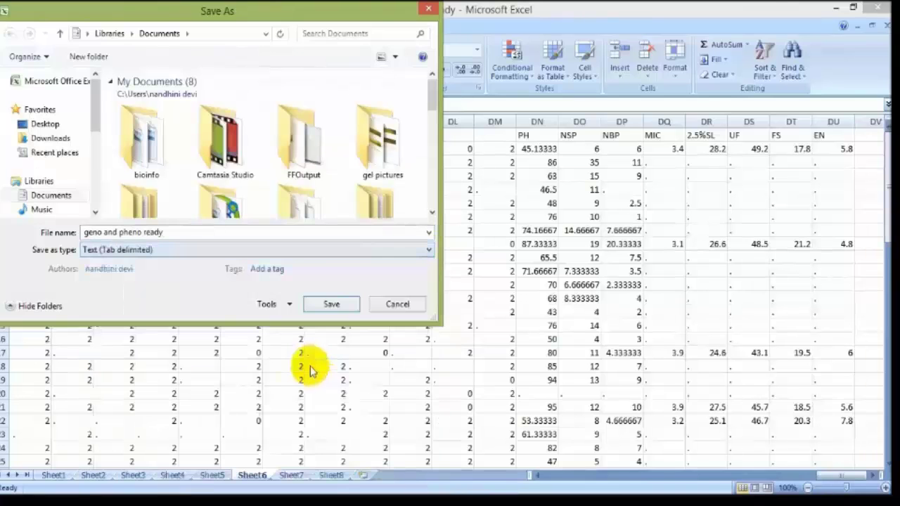
pyautogui.click(334, 303)
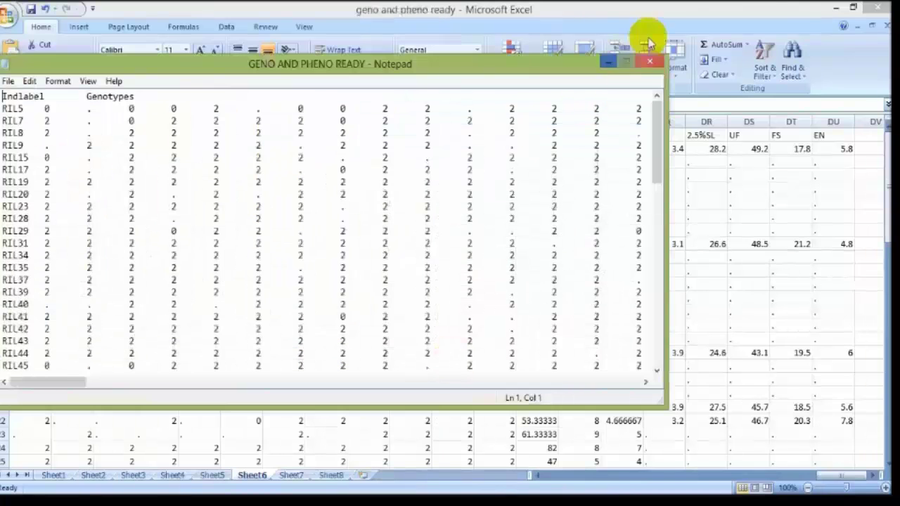
pyautogui.click(626, 61)
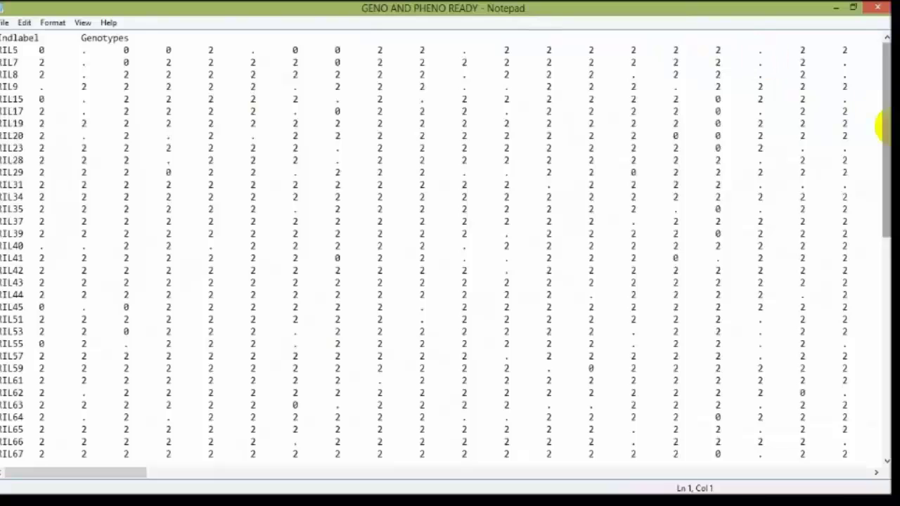
pyautogui.moveTo(888, 130); pyautogui.dragTo(879, 372)
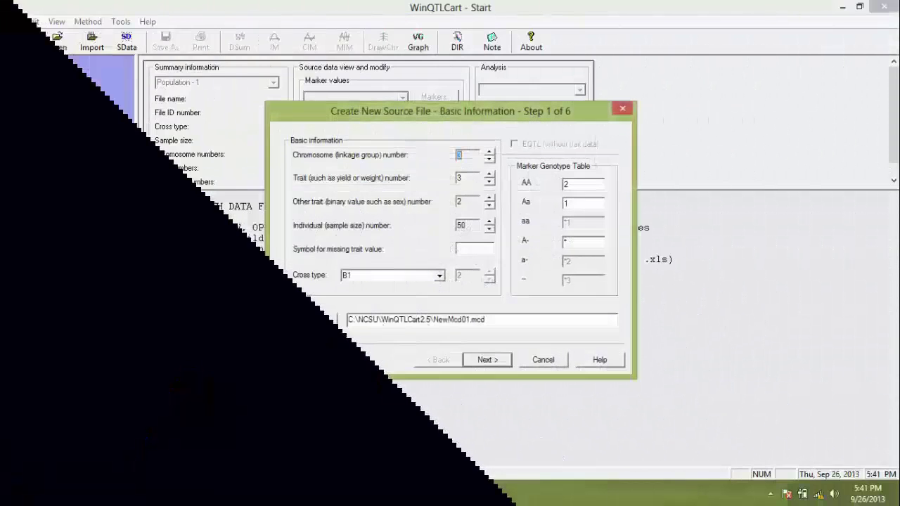
# Step: In WinQTLCart's new source file basic information, set the chromosome number to 23 and the trait number to 8
pyautogui.click(489, 153)
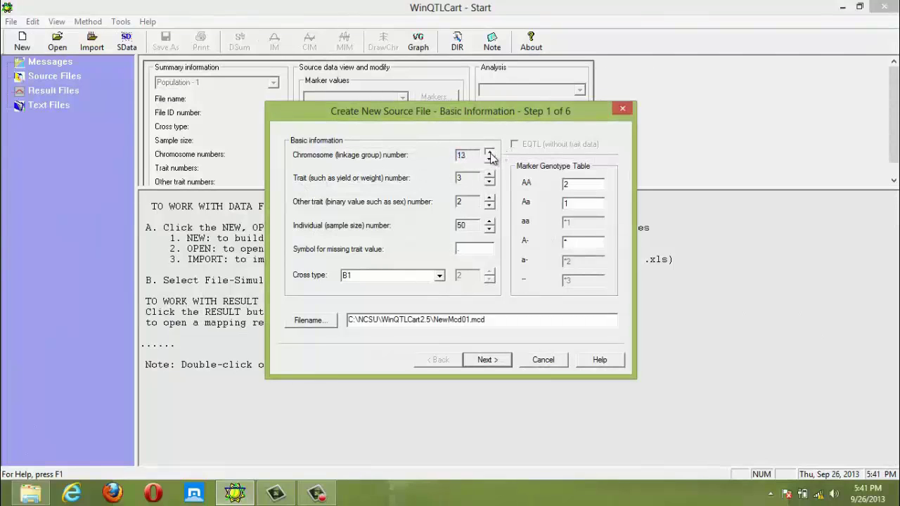
pyautogui.click(489, 152)
pyautogui.click(489, 153)
pyautogui.click(489, 152)
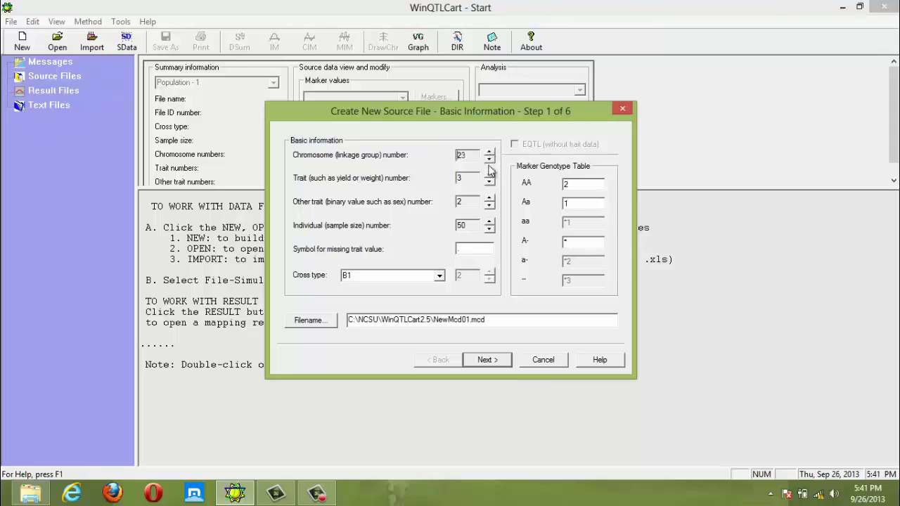
pyautogui.click(489, 160)
pyautogui.click(489, 174)
pyautogui.click(490, 174)
pyautogui.click(489, 175)
pyautogui.click(489, 174)
# Step: Set the other trait number to 0, sample size to 72, cross type to Ri1 and aa genotype code to 0, and proceed to Map Information 1
pyautogui.click(489, 206)
pyautogui.click(489, 205)
pyautogui.click(439, 275)
pyautogui.click(428, 317)
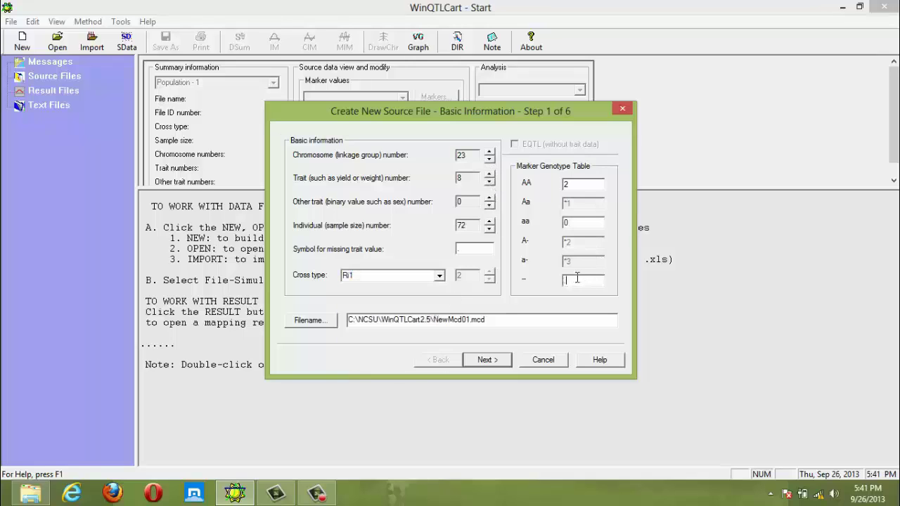
pyautogui.click(483, 360)
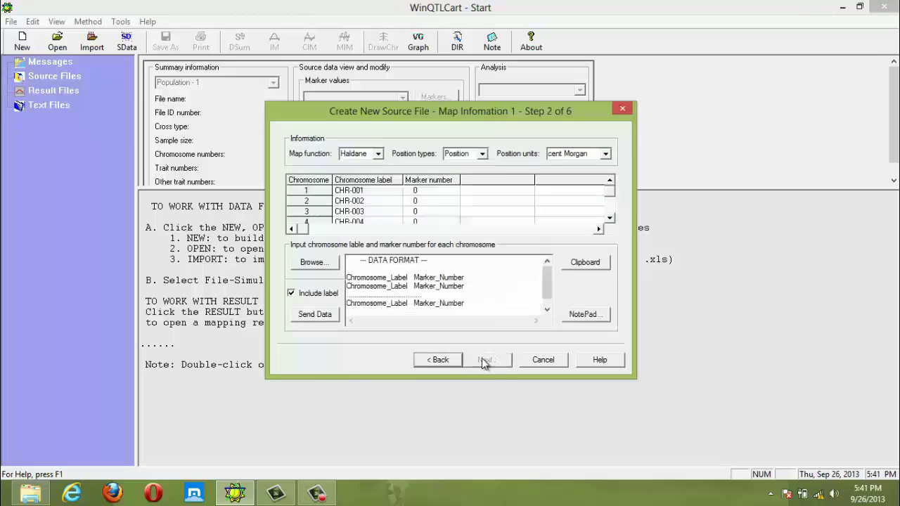
# Step: Load the chromosome labels and marker numbers from the file "Chr label and marker no." into the chromosome table, and proceed to step 3
pyautogui.click(321, 263)
pyautogui.doubleClick(436, 213)
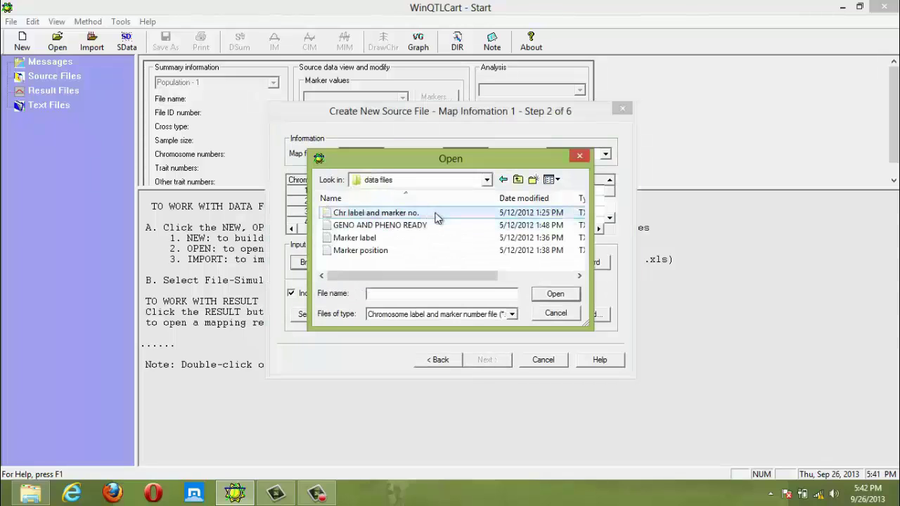
pyautogui.click(480, 214)
pyautogui.click(555, 294)
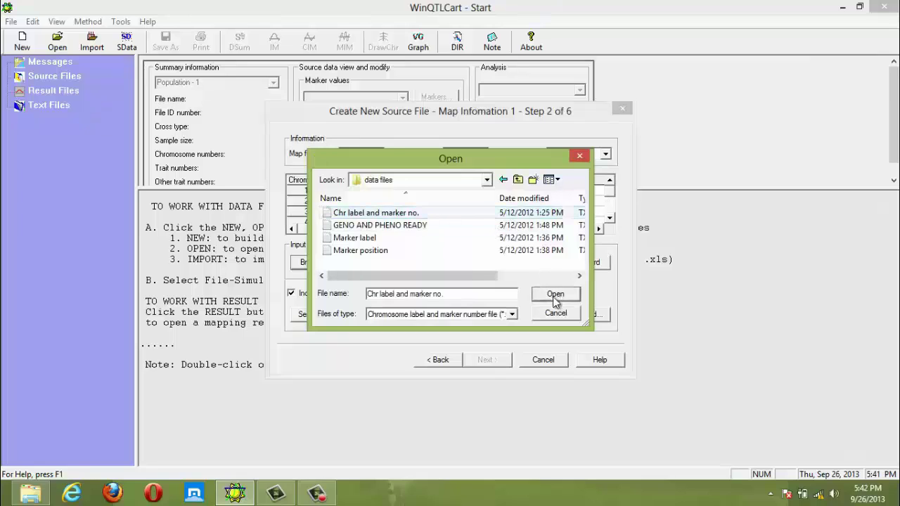
pyautogui.click(335, 315)
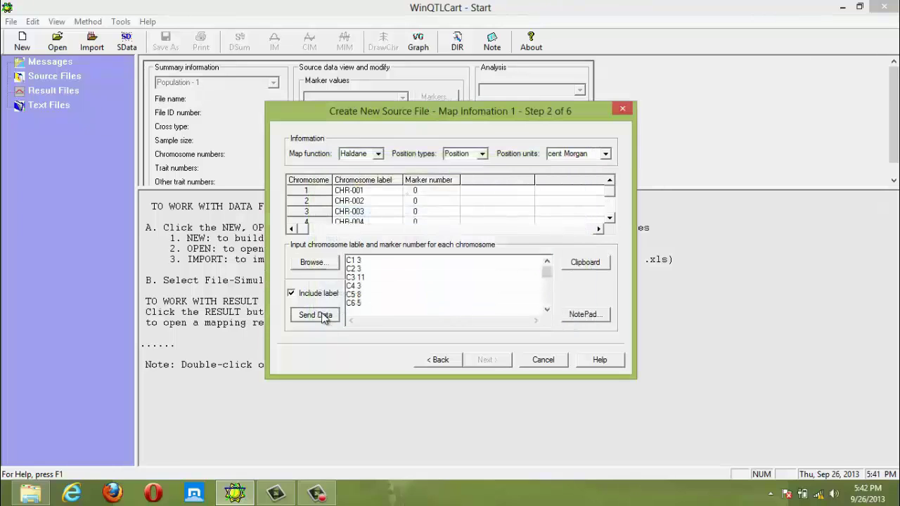
pyautogui.click(492, 360)
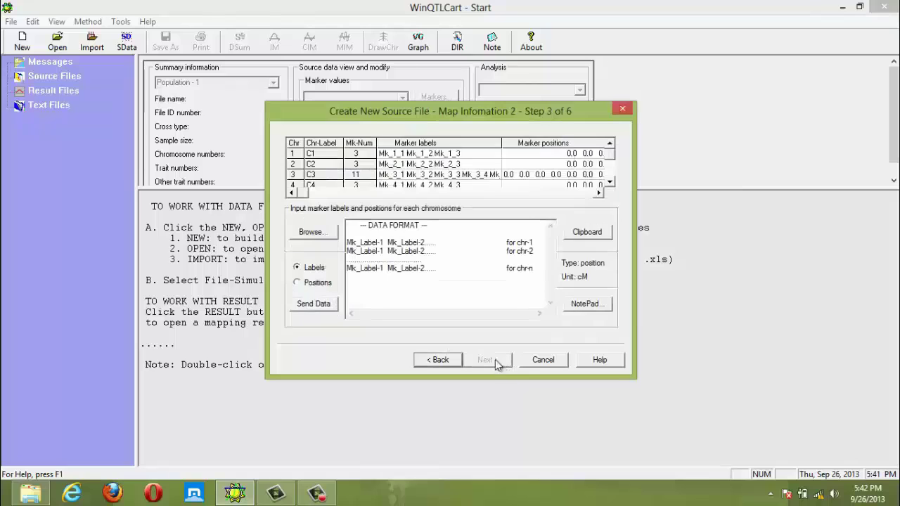
# Step: Load the marker labels for each chromosome from the file "Marker label" into the map table
pyautogui.click(315, 233)
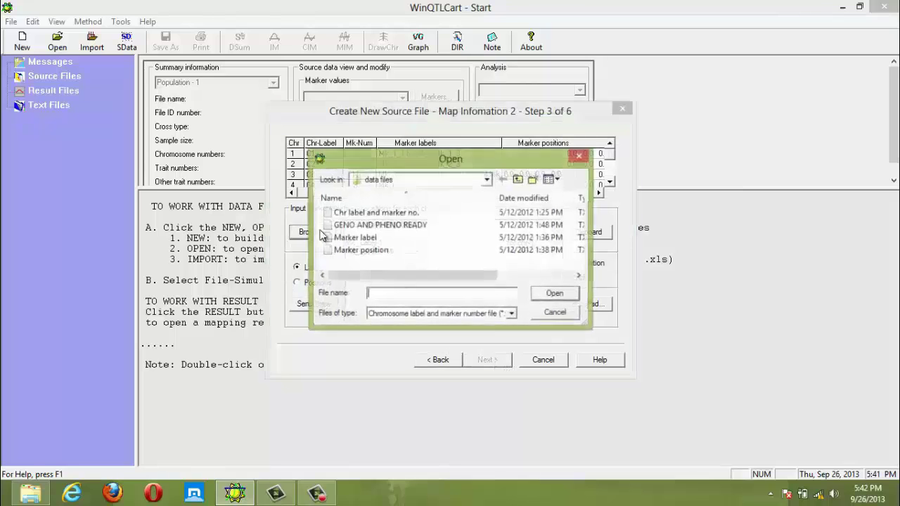
pyautogui.click(406, 239)
pyautogui.click(552, 295)
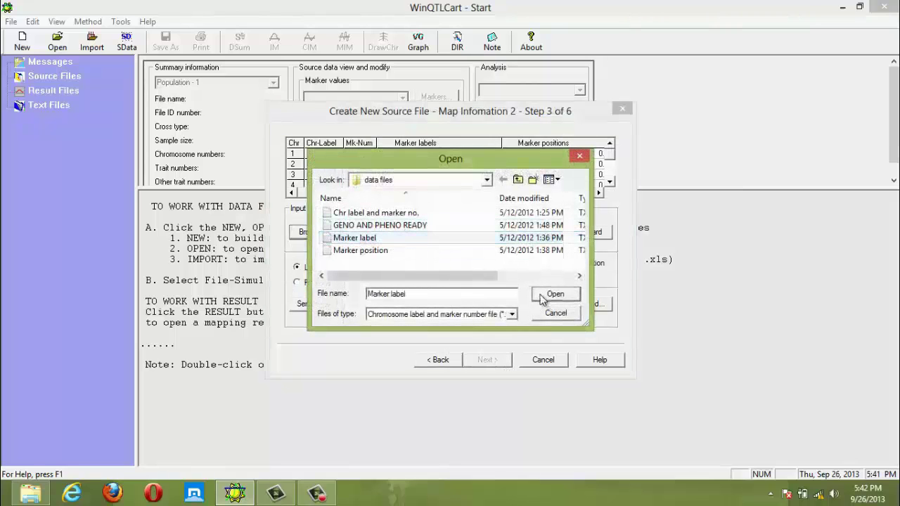
pyautogui.click(317, 303)
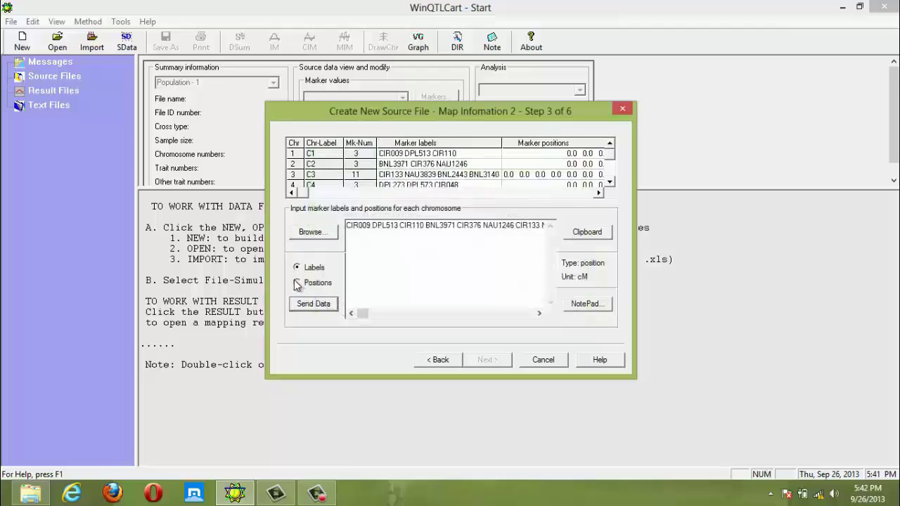
# Step: Load the marker positions for each chromosome from the file "Marker position" into the map table, and proceed to step 4
pyautogui.click(298, 282)
pyautogui.click(314, 232)
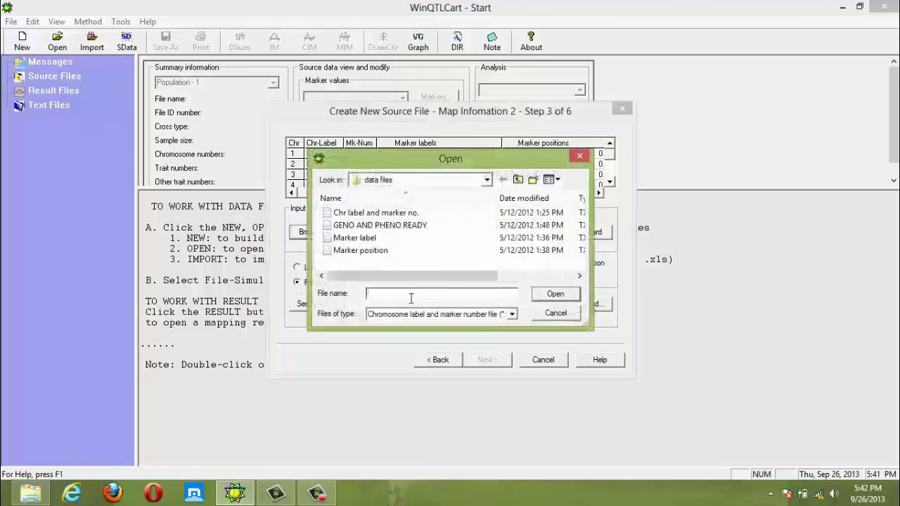
pyautogui.click(394, 251)
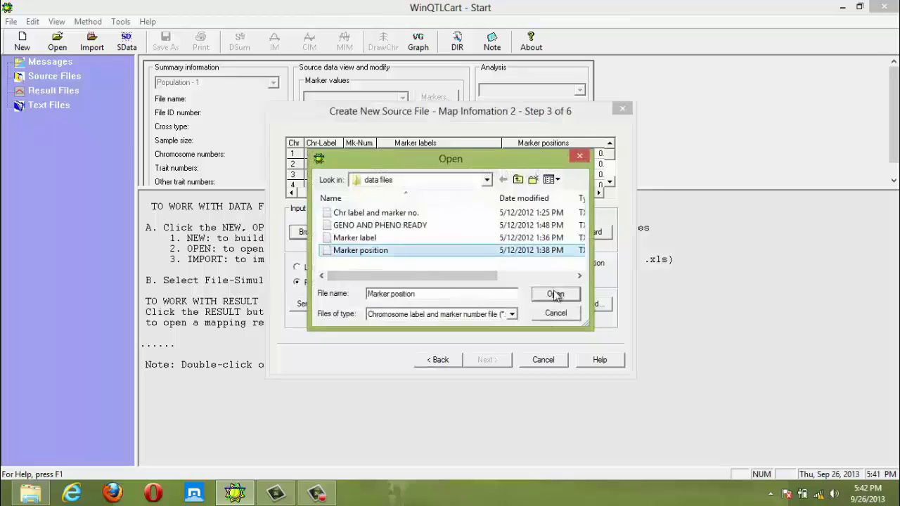
pyautogui.click(555, 295)
pyautogui.click(320, 304)
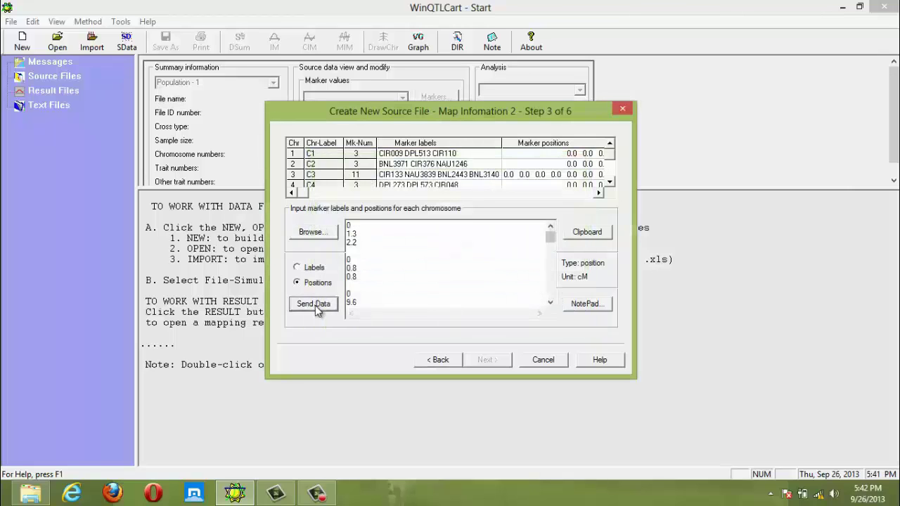
pyautogui.click(488, 360)
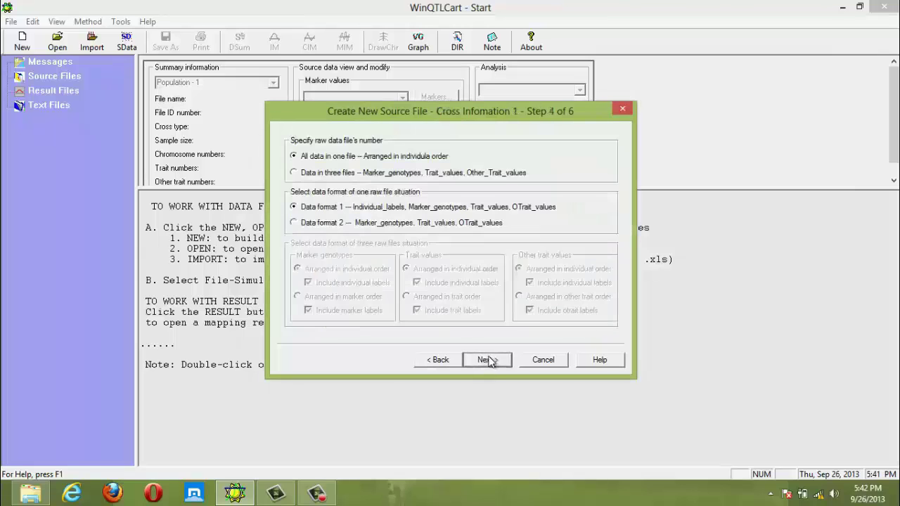
# Step: Accept one raw data file in Data format 1, load the cross information from "GENO AND PHENO READY", and proceed to the final review
pyautogui.click(490, 360)
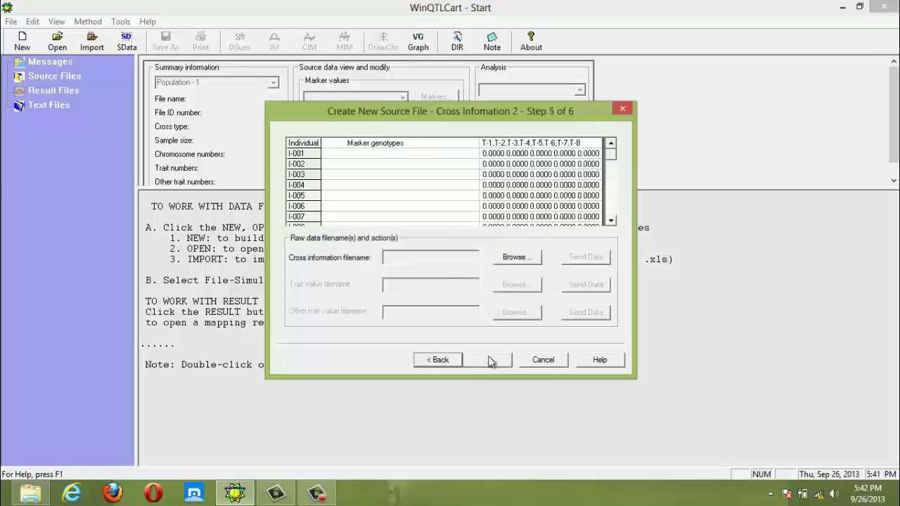
pyautogui.click(529, 258)
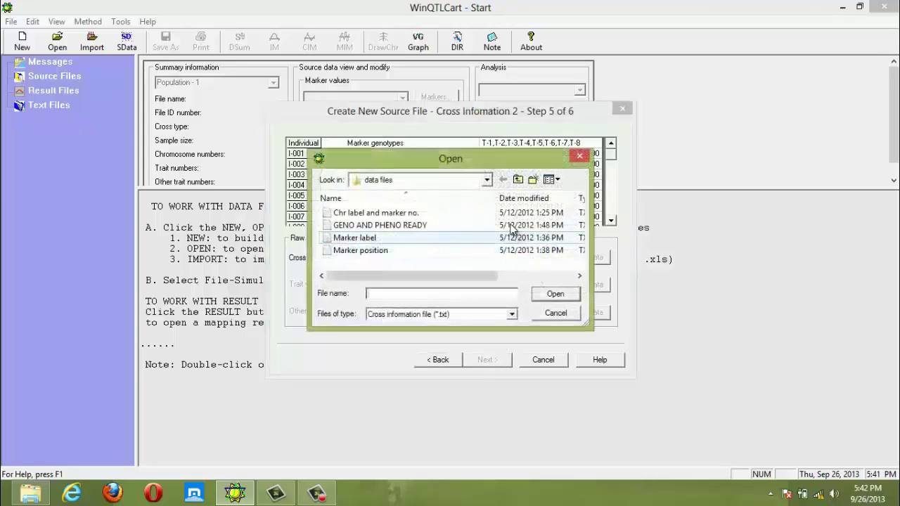
pyautogui.click(511, 225)
pyautogui.click(554, 294)
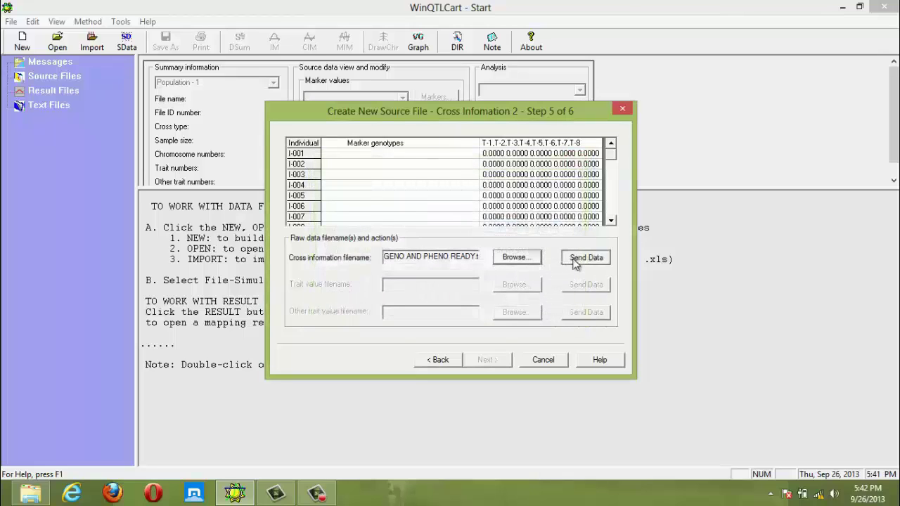
pyautogui.click(582, 258)
pyautogui.click(488, 360)
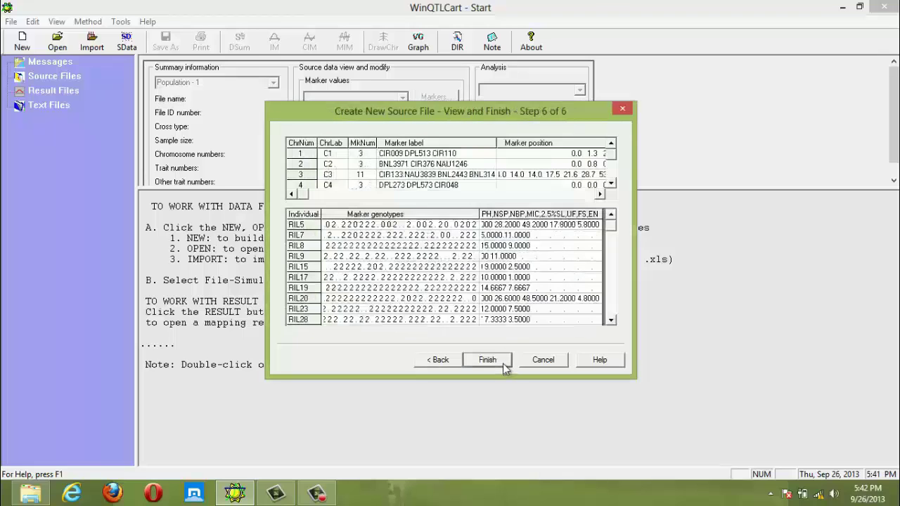
# Step: Finish creating the source file NewMcd01.mcd and start Single Marker Analysis on it
pyautogui.click(505, 365)
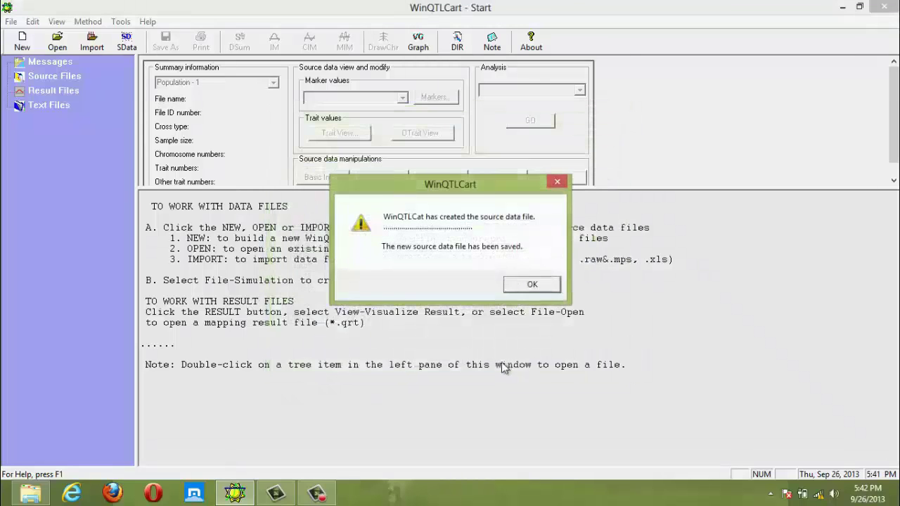
pyautogui.click(533, 285)
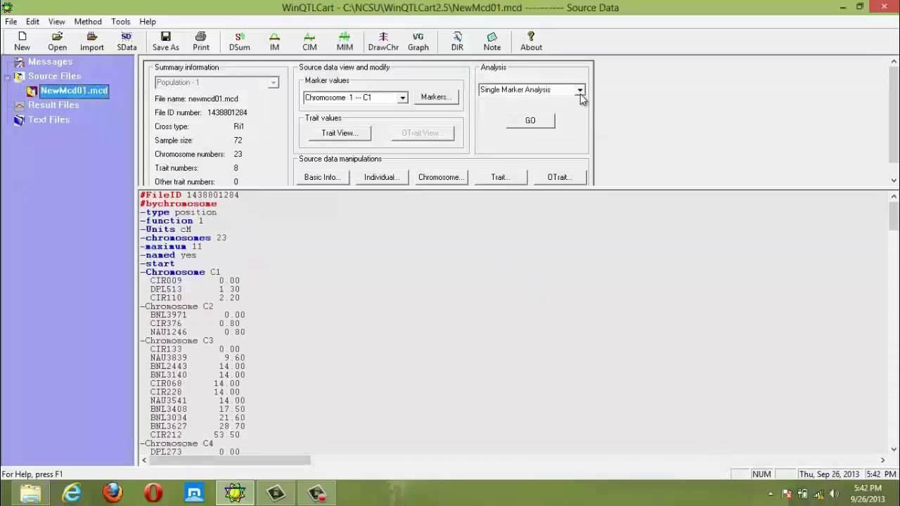
pyautogui.click(530, 120)
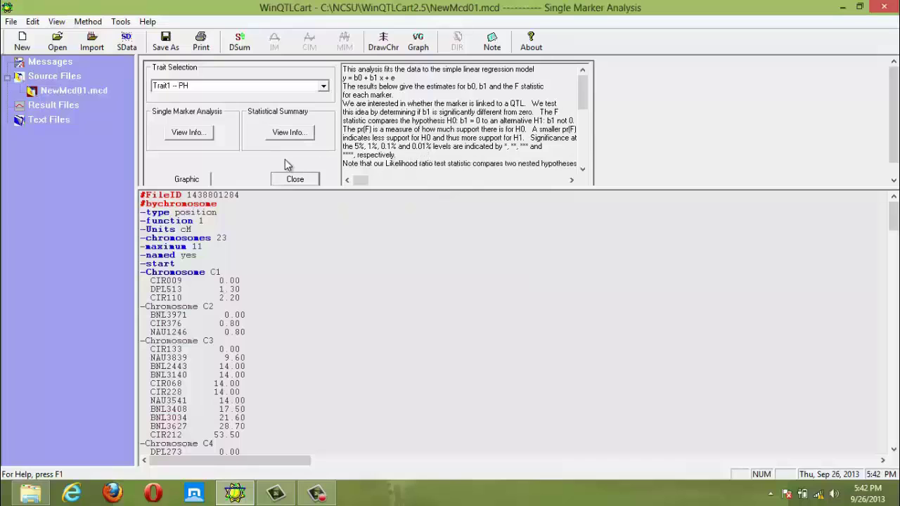
# Step: Review the Single Marker Analysis results for trait PH in the full-size text report, and close the report
pyautogui.click(190, 133)
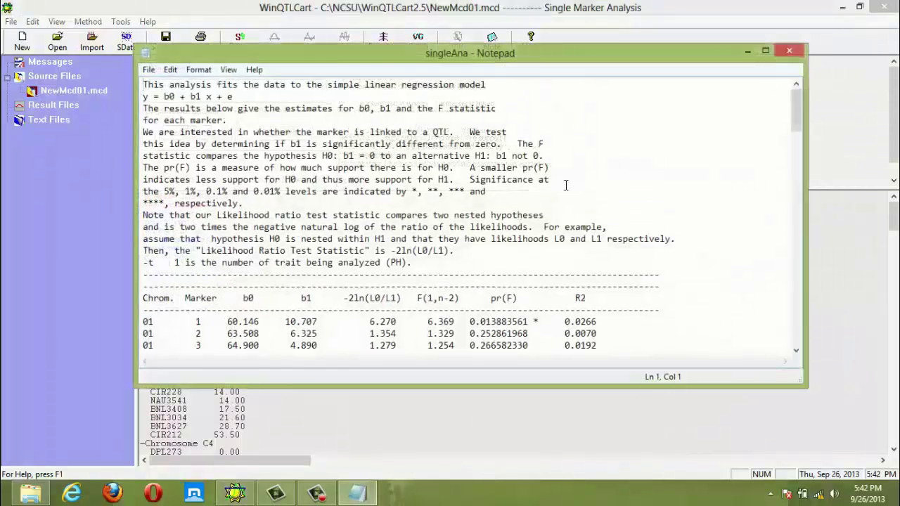
pyautogui.click(788, 51)
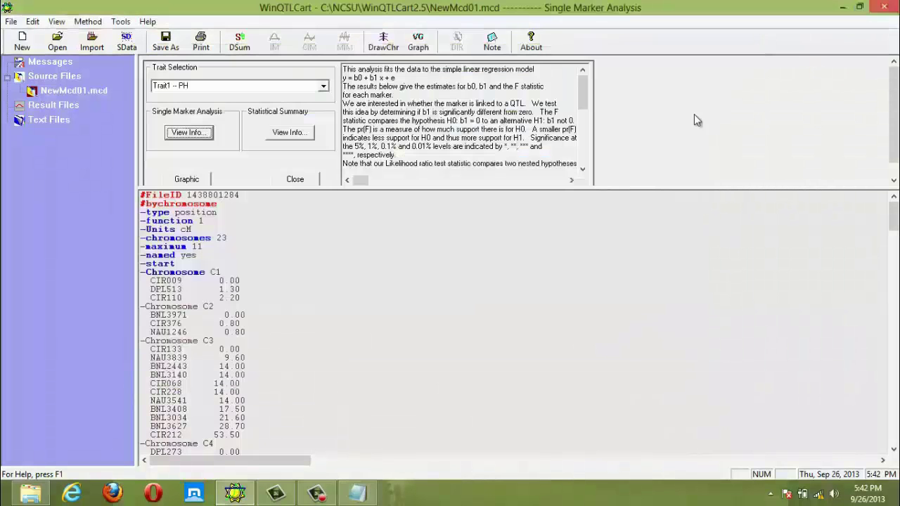
pyautogui.click(357, 493)
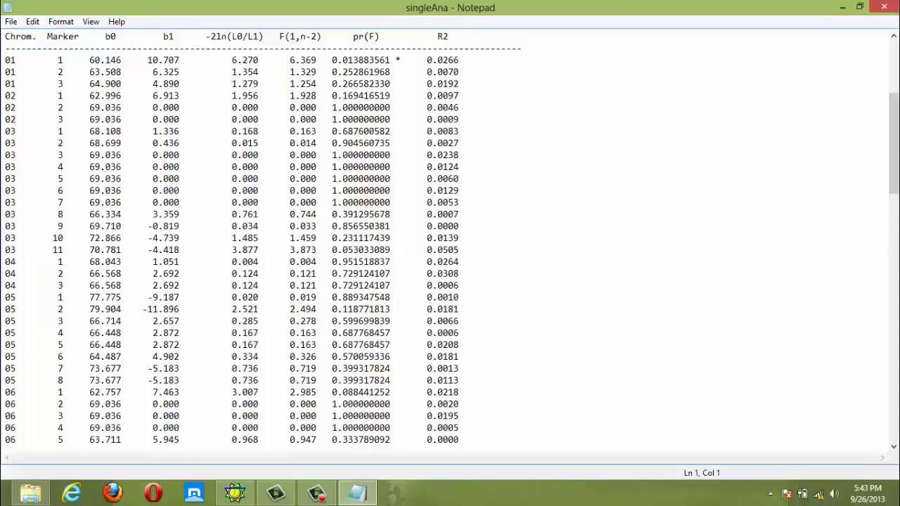
pyautogui.click(884, 7)
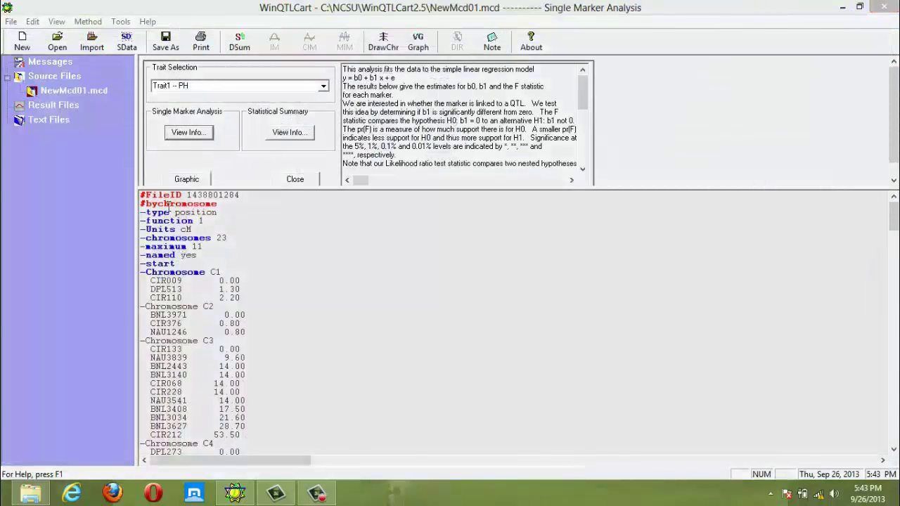
# Step: Review the statistical summary and histogram for trait PH in the full-size text report, and close the report
pyautogui.click(199, 179)
pyautogui.click(289, 135)
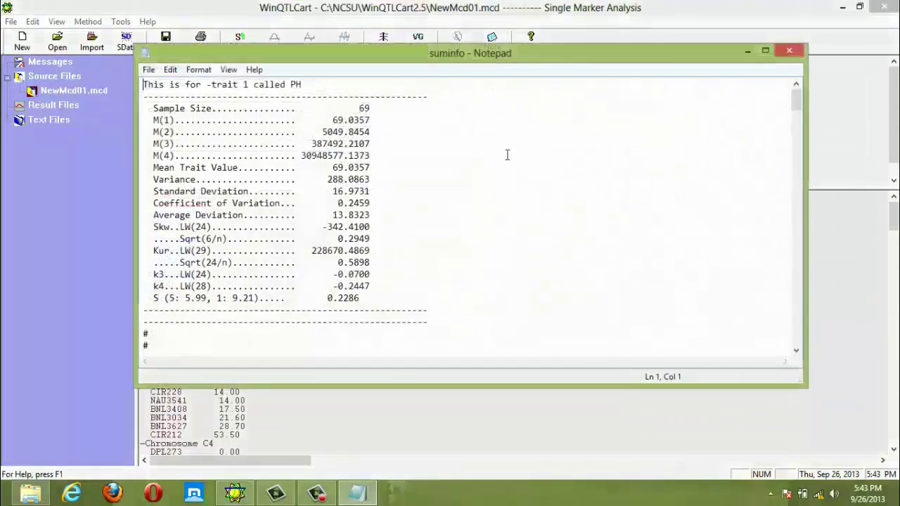
pyautogui.click(766, 51)
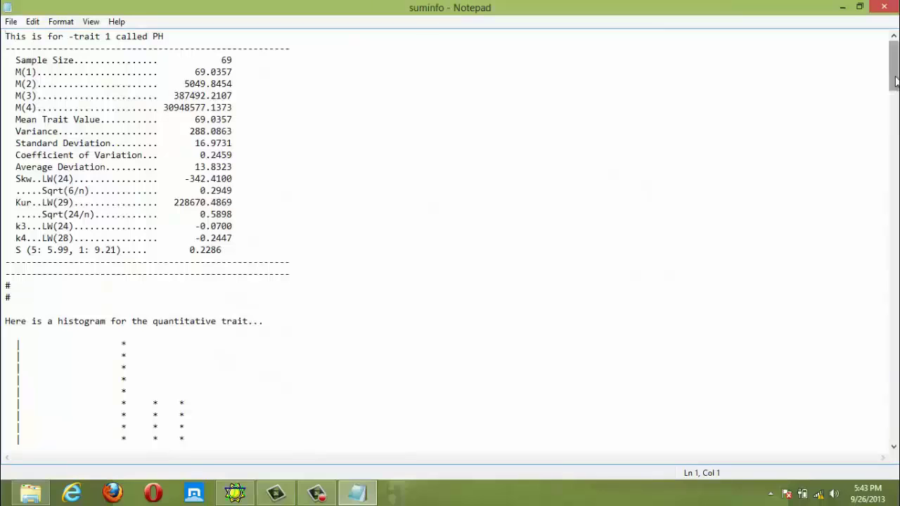
pyautogui.hotkey('alt', 'F4')
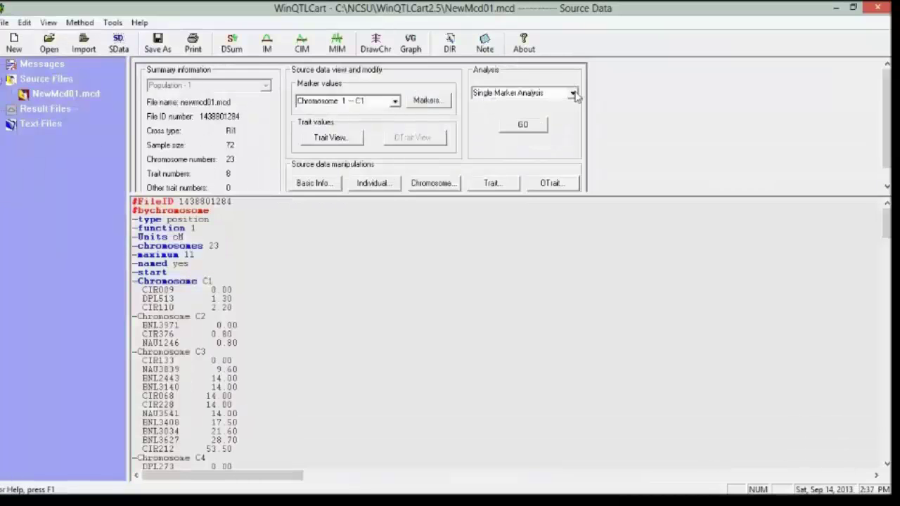
# Step: Start Interval Mapping on the source file NewMcd01.mcd
pyautogui.click(573, 94)
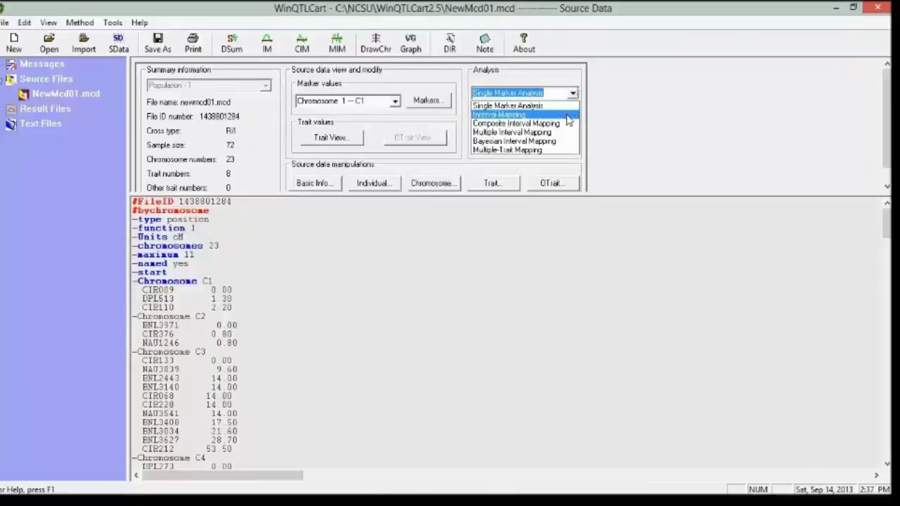
pyautogui.click(567, 116)
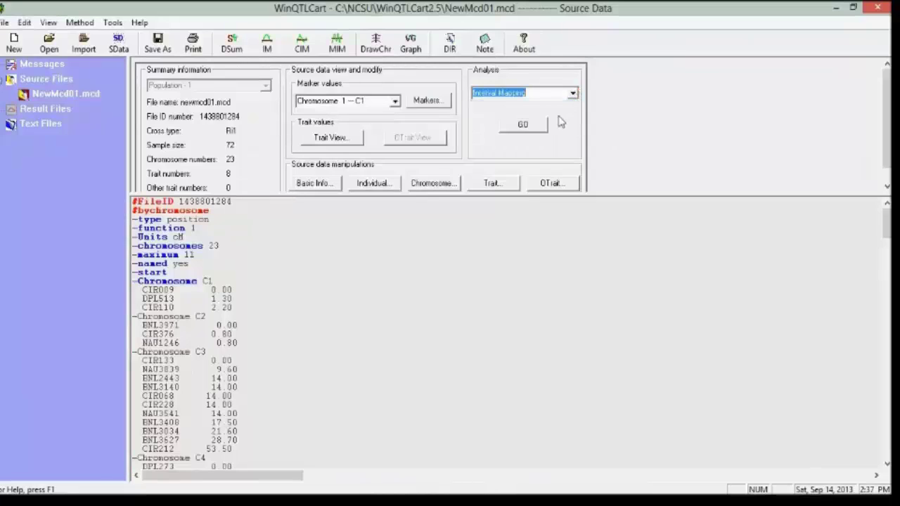
pyautogui.click(524, 125)
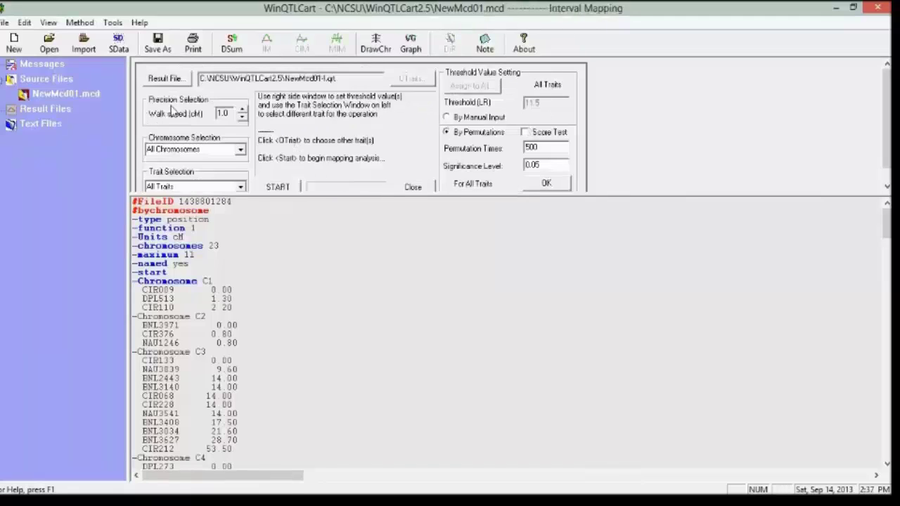
# Step: Set the walk speed to 3.0 cM and apply a permutation threshold with 1000 permutations for all traits
pyautogui.click(242, 111)
pyautogui.click(242, 110)
pyautogui.click(532, 147)
pyautogui.press('BackSpace')
pyautogui.press('BackSpace')
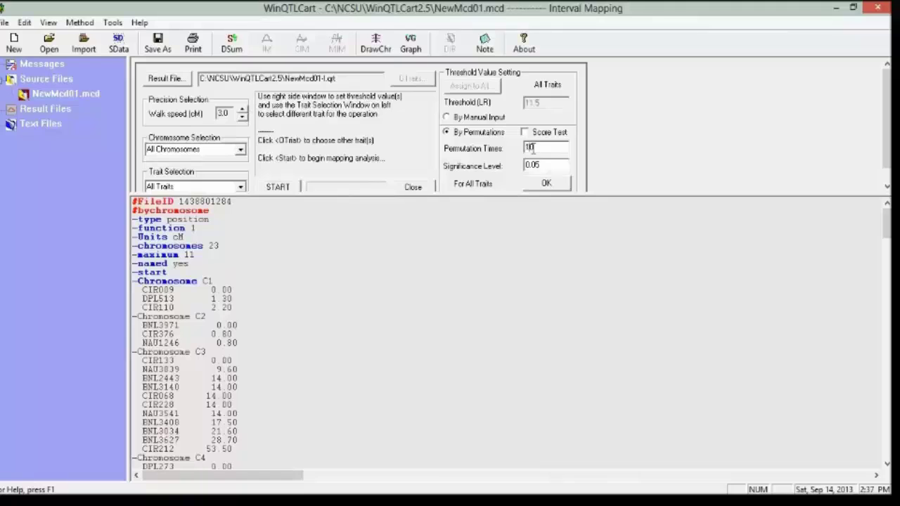
pyautogui.write('1000')
pyautogui.click(549, 183)
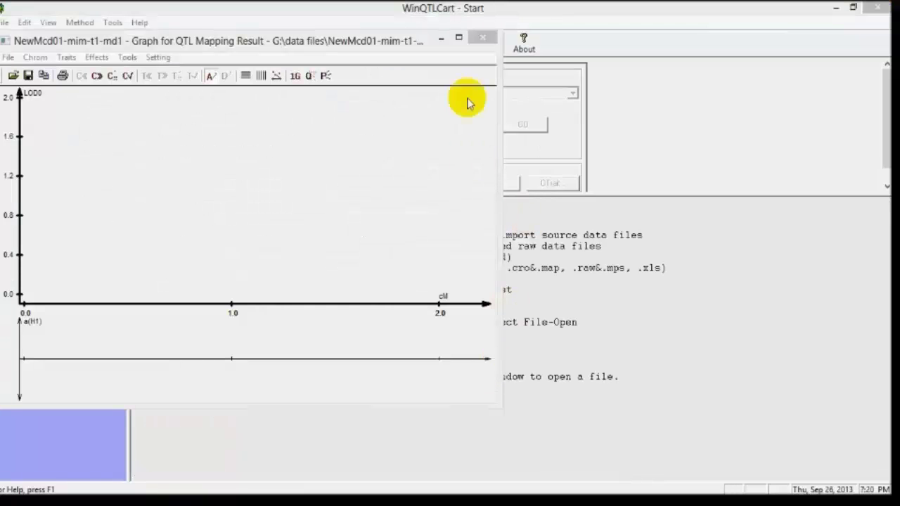
# Step: Enlarge the NewMcd01-mim-t1-md1 result graph and display all chromosomes in it
pyautogui.click(458, 37)
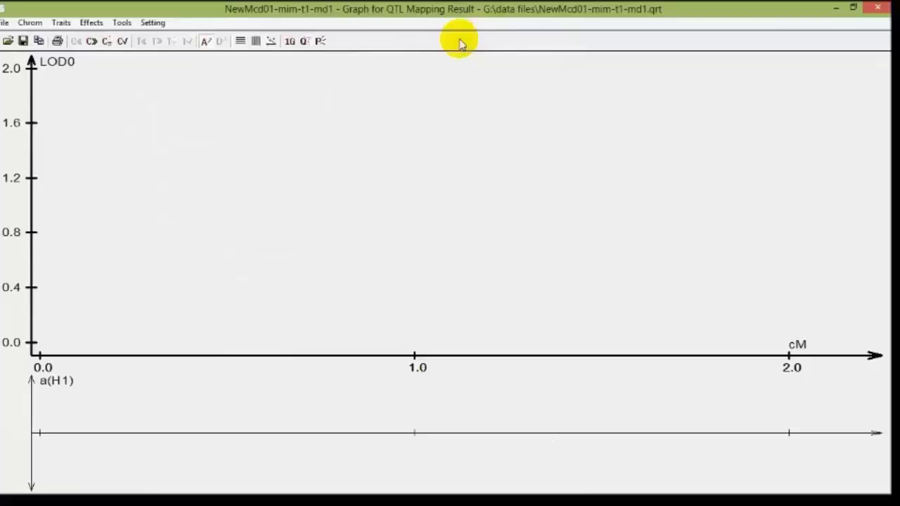
pyautogui.click(30, 23)
pyautogui.click(49, 90)
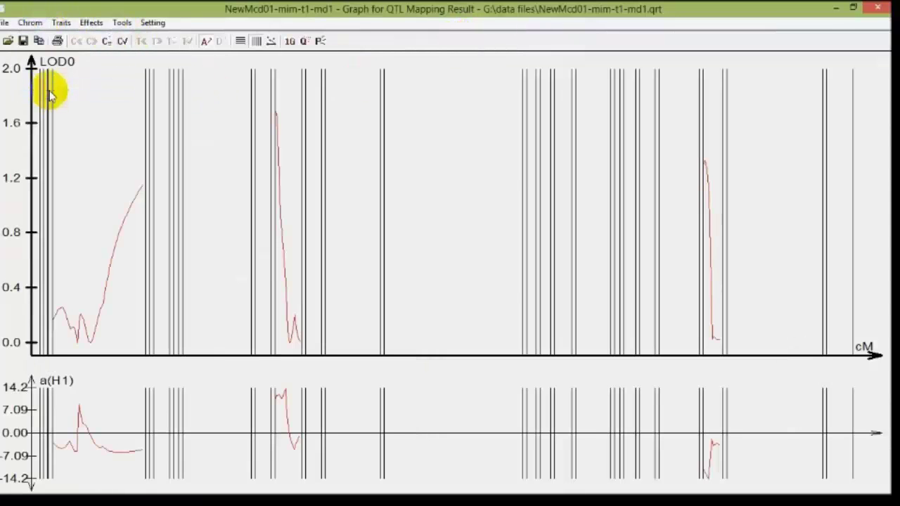
pyautogui.click(60, 23)
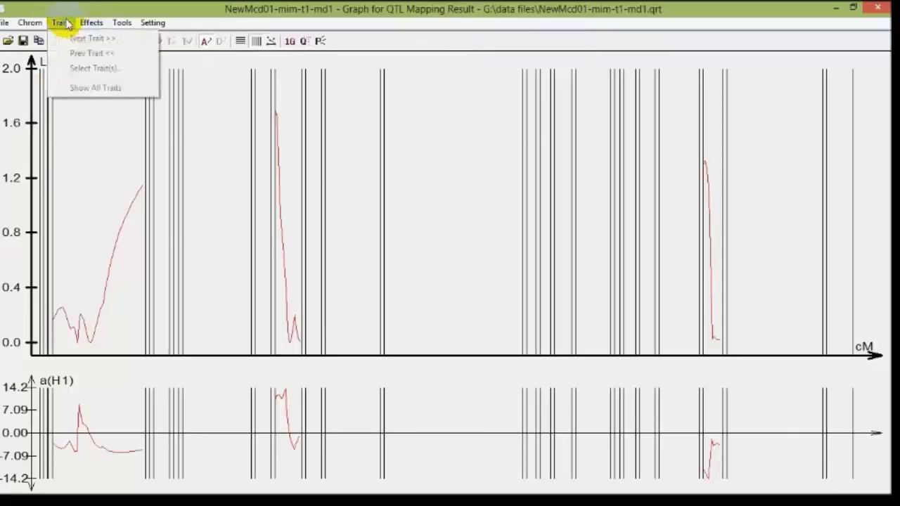
# Step: Show the trait legend and the marker names on the NewMcd01-mim-t1-md1 graph
pyautogui.moveTo(150, 24)
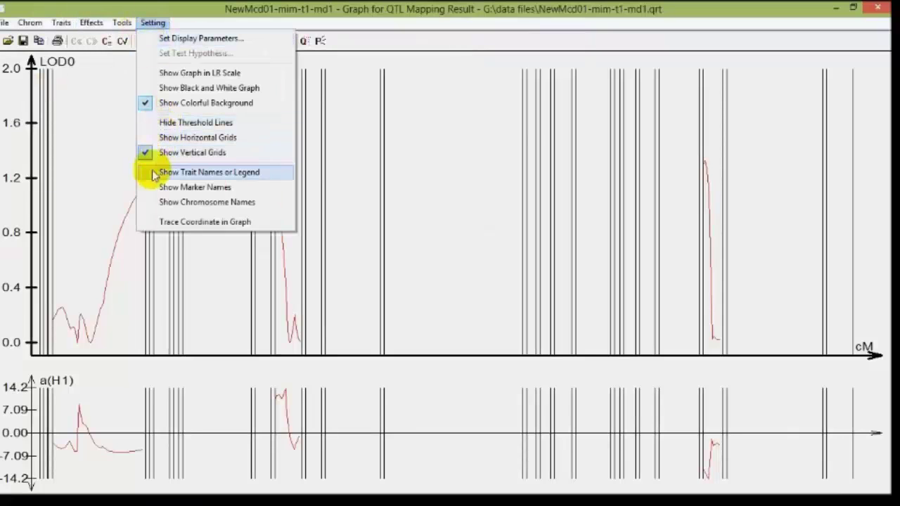
pyautogui.click(153, 175)
pyautogui.click(155, 23)
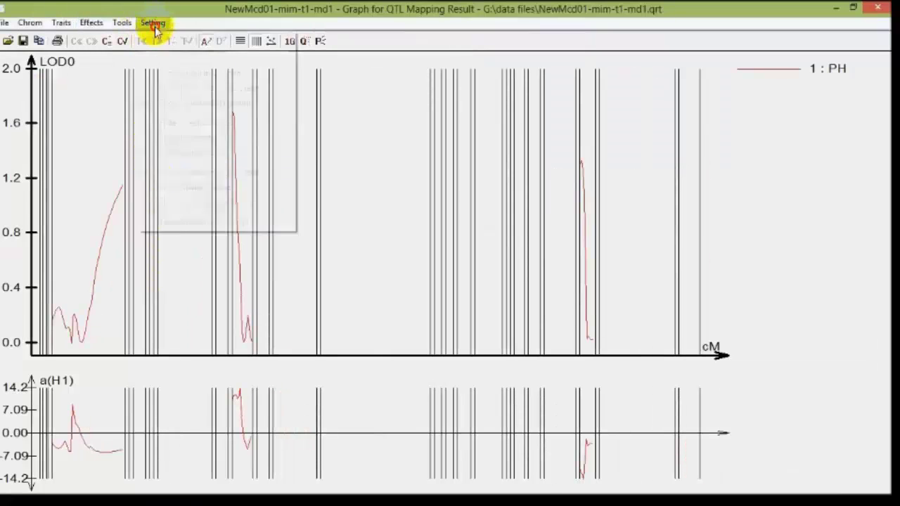
pyautogui.click(150, 188)
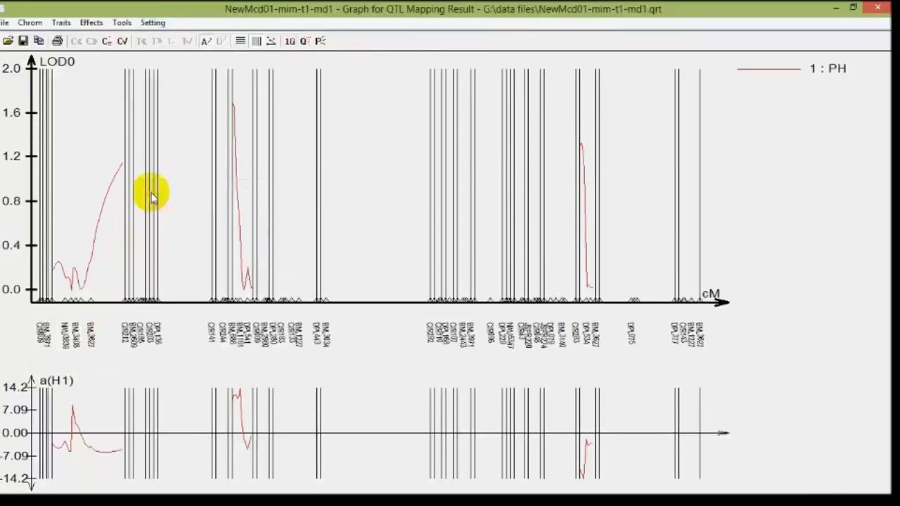
pyautogui.click(153, 23)
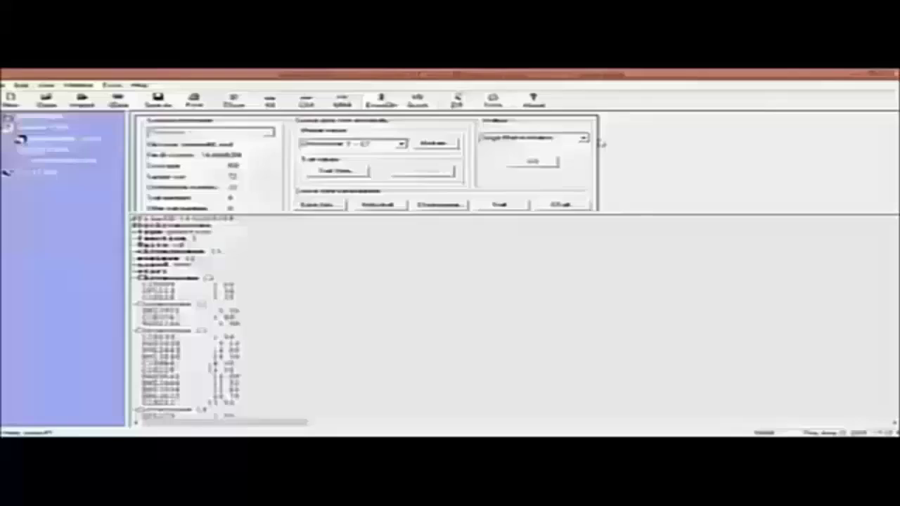
# Step: Start Composite Interval Mapping on NewMcd01.mcd, with an increased walk speed and the permutation threshold applied for all traits
pyautogui.click(573, 93)
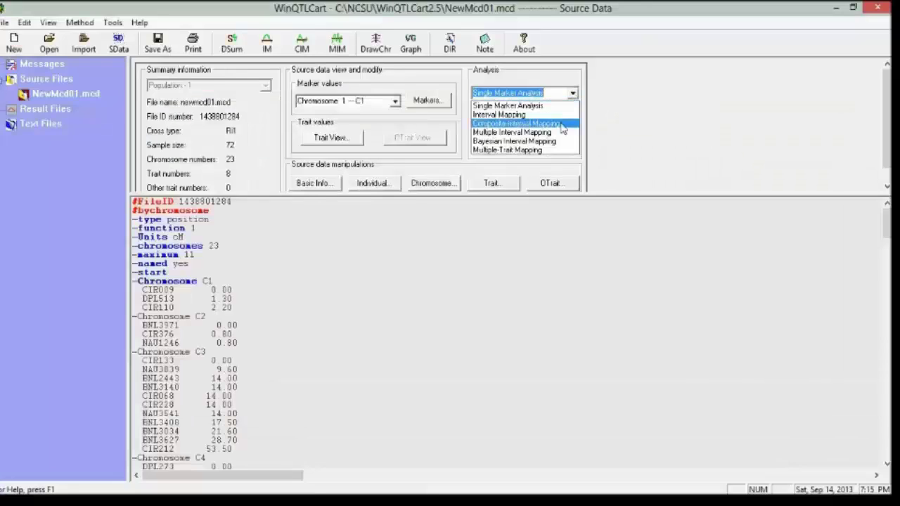
pyautogui.click(561, 123)
pyautogui.click(540, 127)
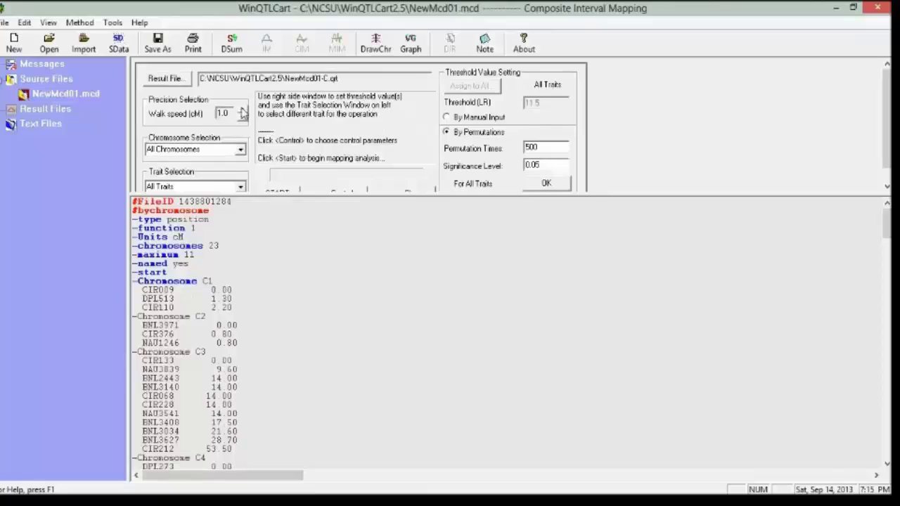
pyautogui.click(241, 110)
pyautogui.click(551, 184)
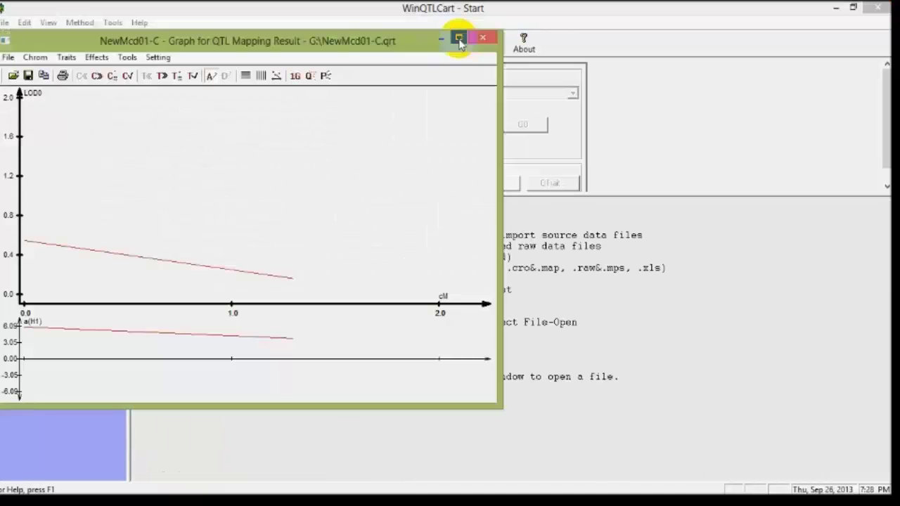
# Step: Enlarge the NewMcd01-C result graph and display all chromosomes and all traits in it
pyautogui.click(457, 36)
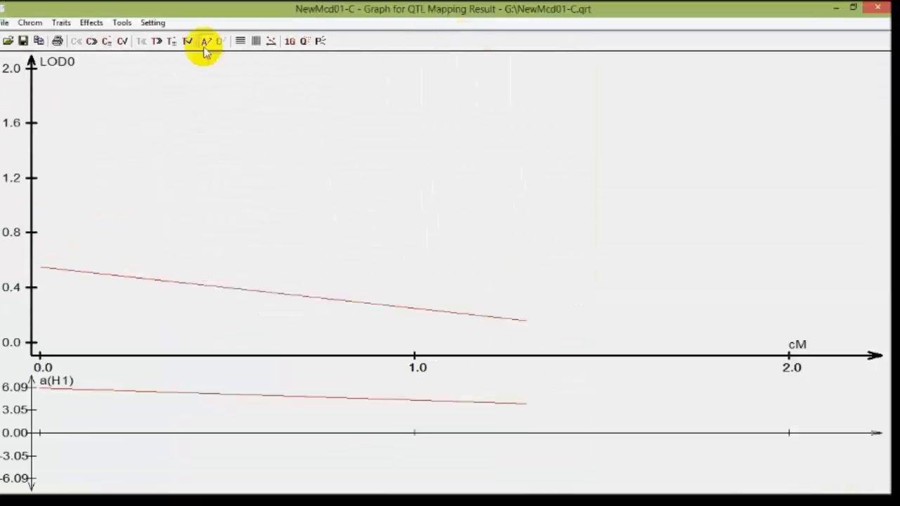
pyautogui.click(29, 23)
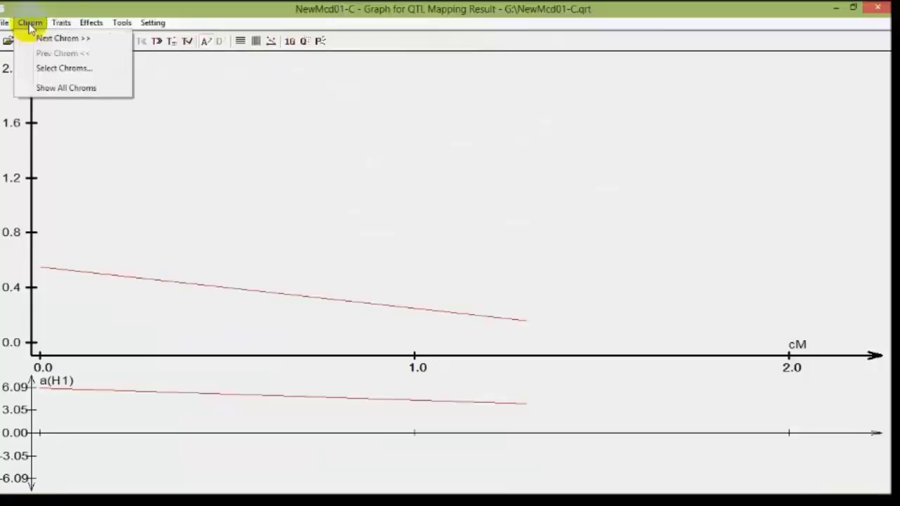
pyautogui.click(28, 86)
pyautogui.click(61, 22)
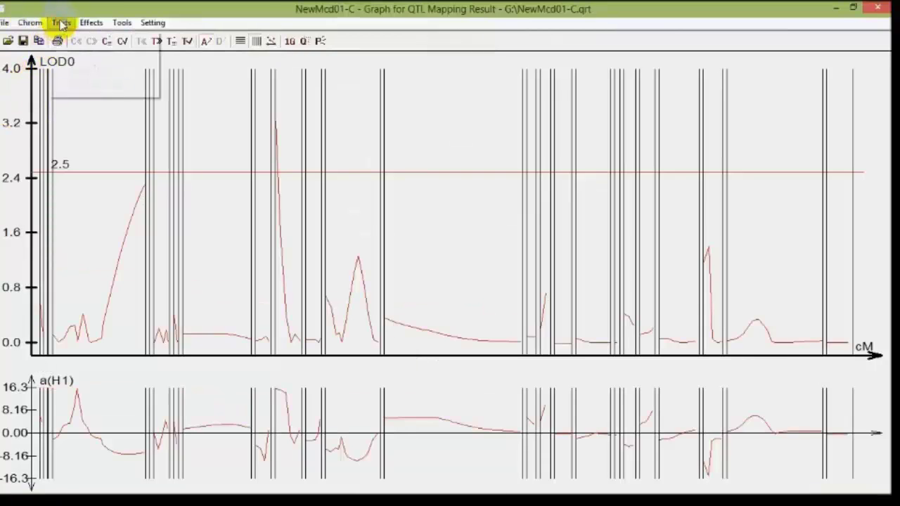
pyautogui.click(66, 89)
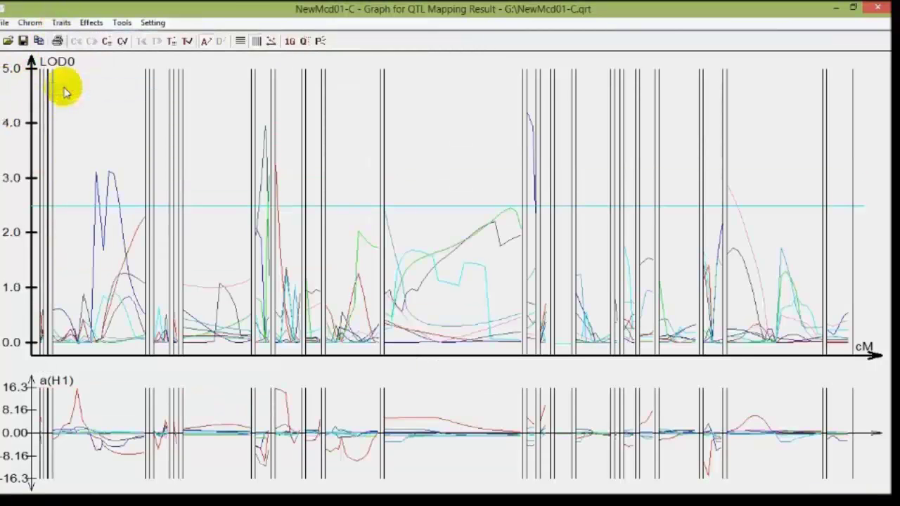
# Step: Show the trait legend, marker names and chromosome names on the NewMcd01-C graph
pyautogui.click(153, 23)
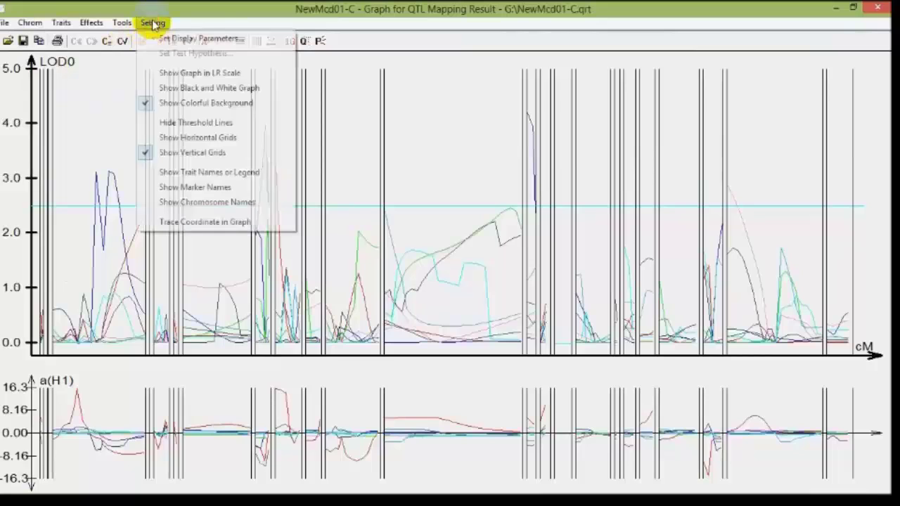
pyautogui.click(151, 174)
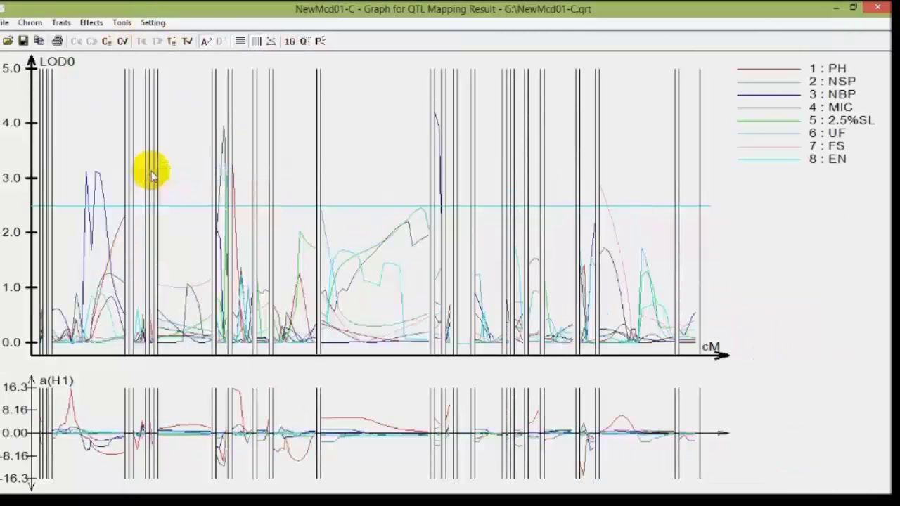
pyautogui.click(153, 22)
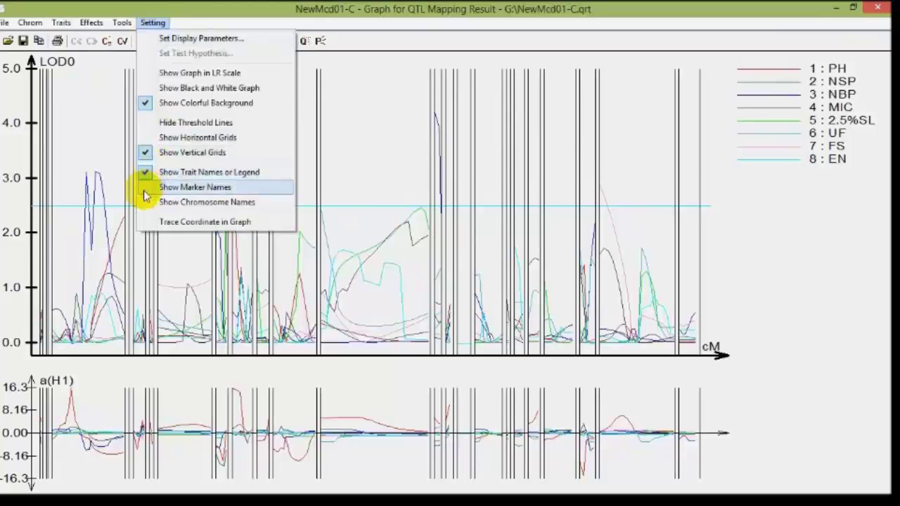
pyautogui.click(144, 189)
pyautogui.click(152, 23)
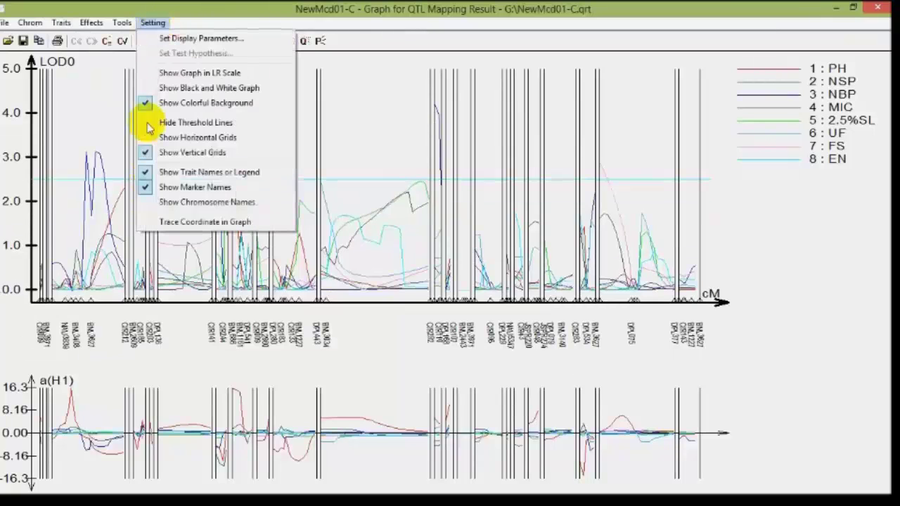
pyautogui.click(146, 204)
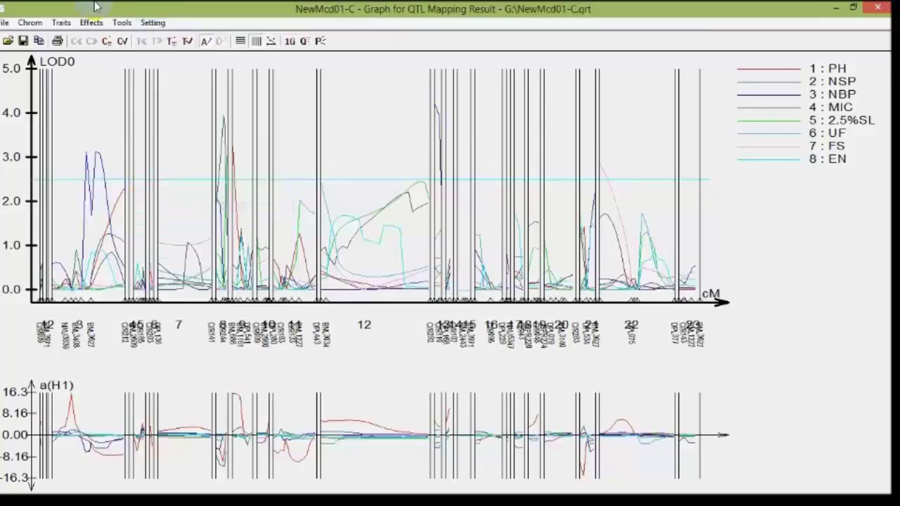
# Step: View the traits PH, NSP, NBP and MIC one at a time on the NewMcd01-C graph
pyautogui.click(61, 22)
pyautogui.click(64, 89)
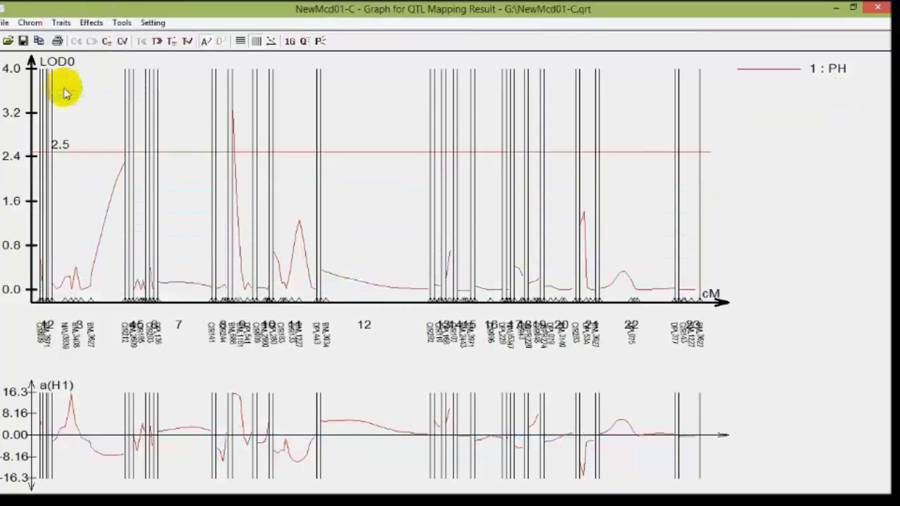
pyautogui.click(62, 24)
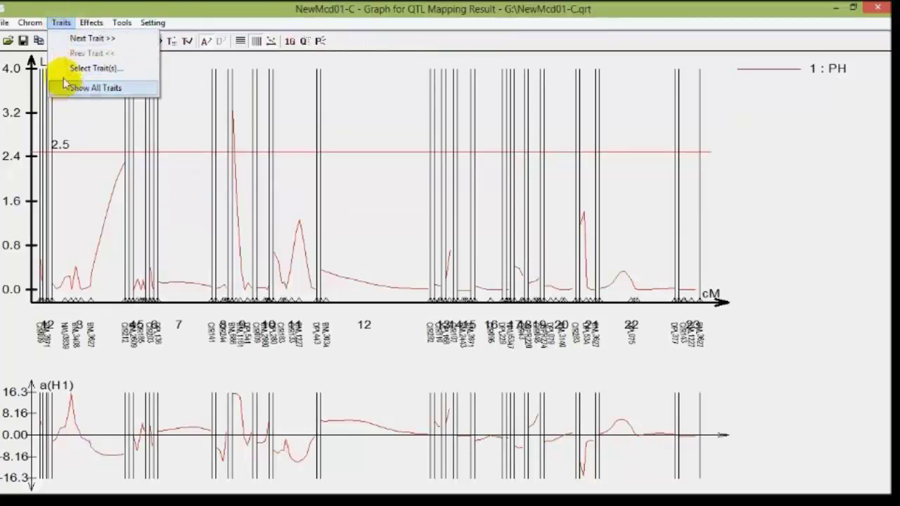
pyautogui.click(66, 41)
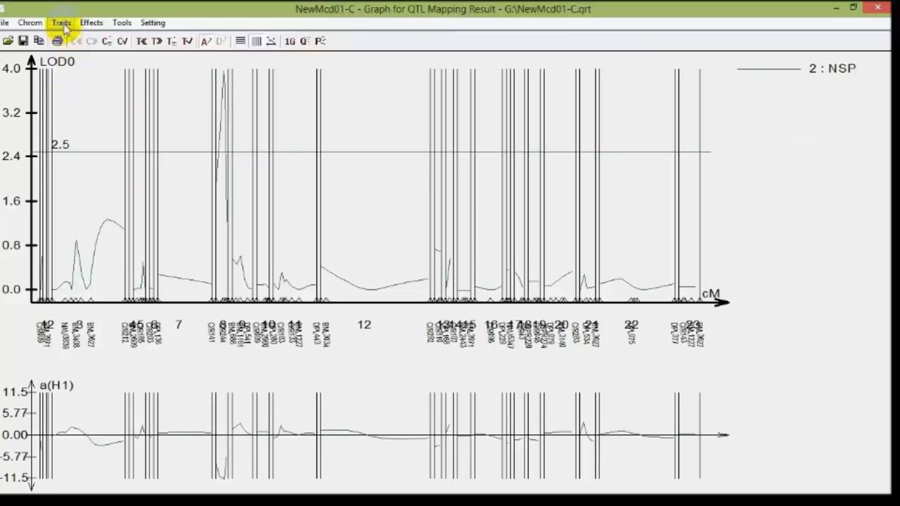
pyautogui.click(62, 24)
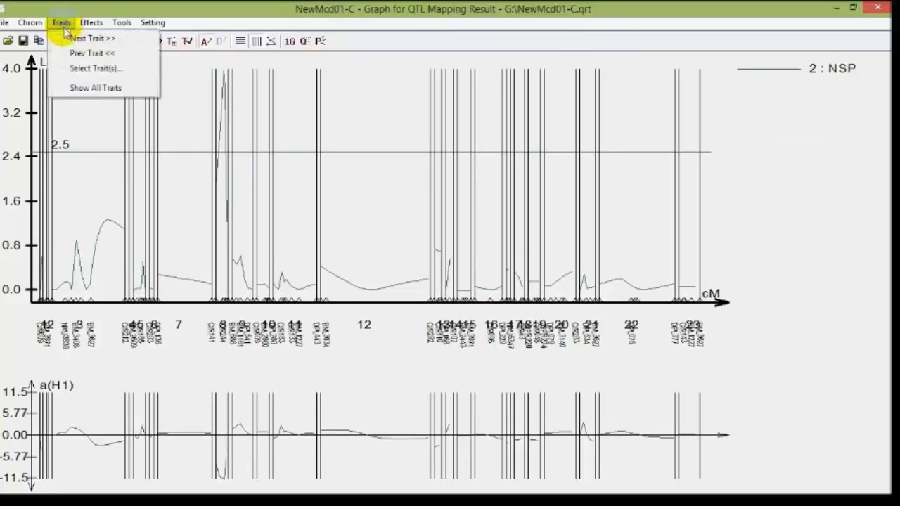
pyautogui.click(90, 39)
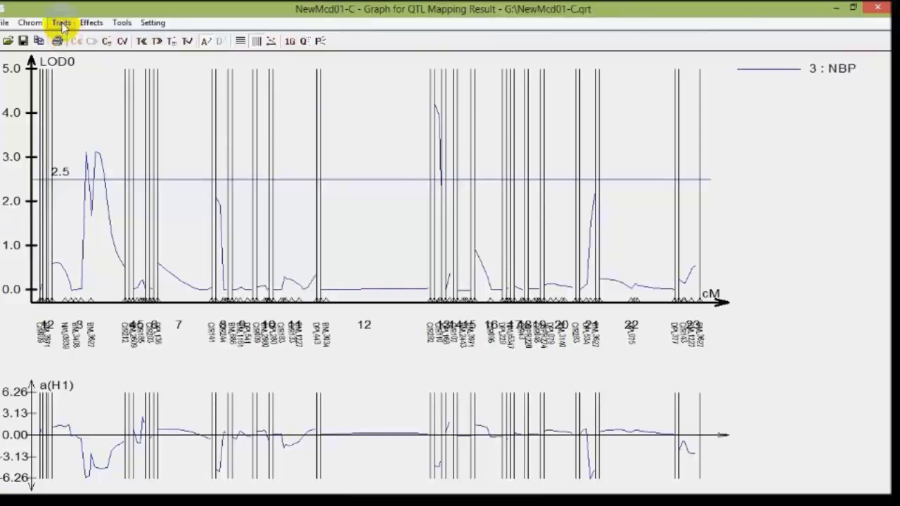
pyautogui.click(62, 23)
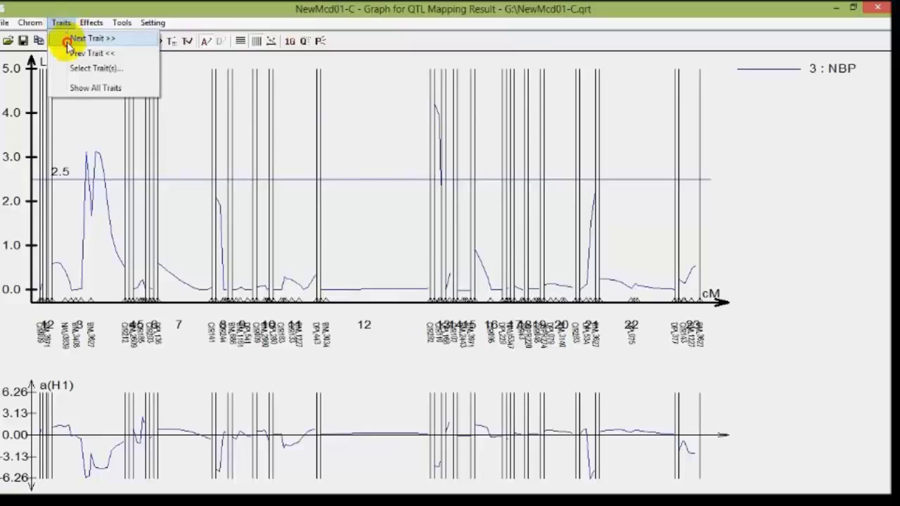
pyautogui.click(63, 37)
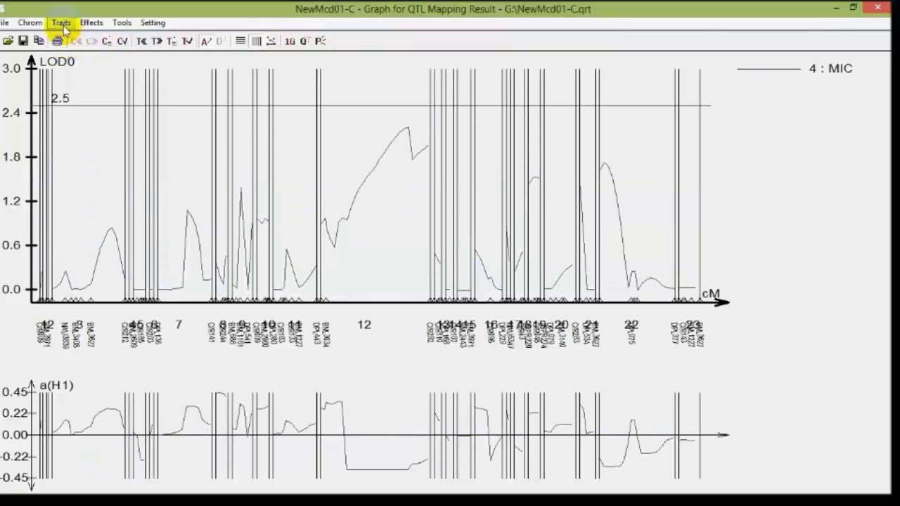
# Step: View the remaining traits 2.5%SL, UF, FS and EN one at a time, and close the NewMcd01-C graph
pyautogui.click(62, 24)
pyautogui.click(66, 35)
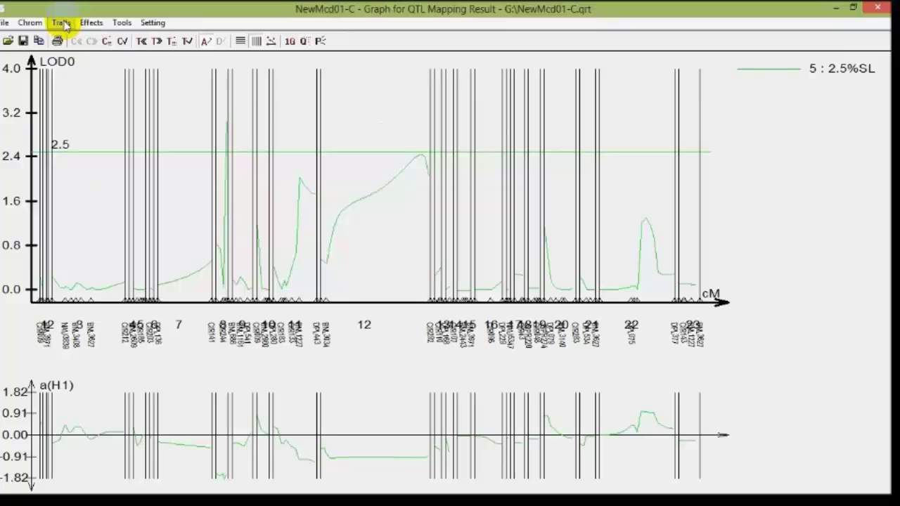
pyautogui.click(62, 23)
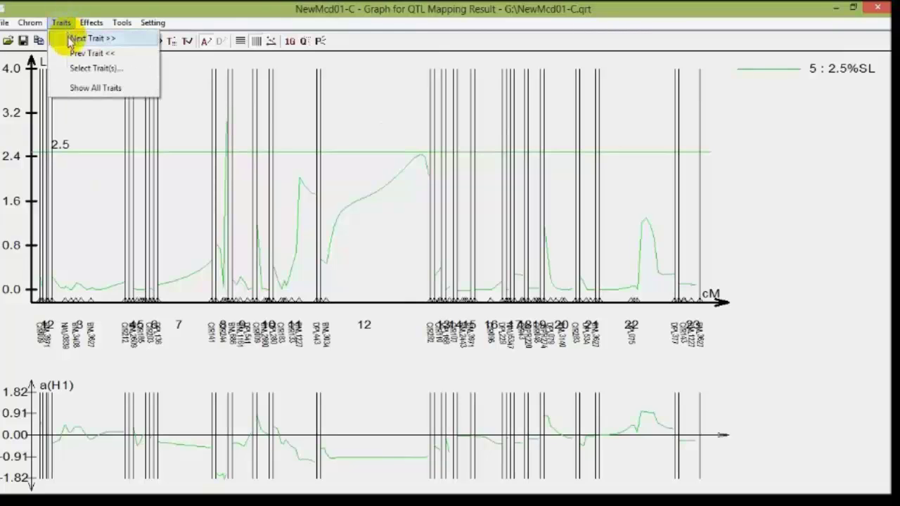
pyautogui.click(70, 38)
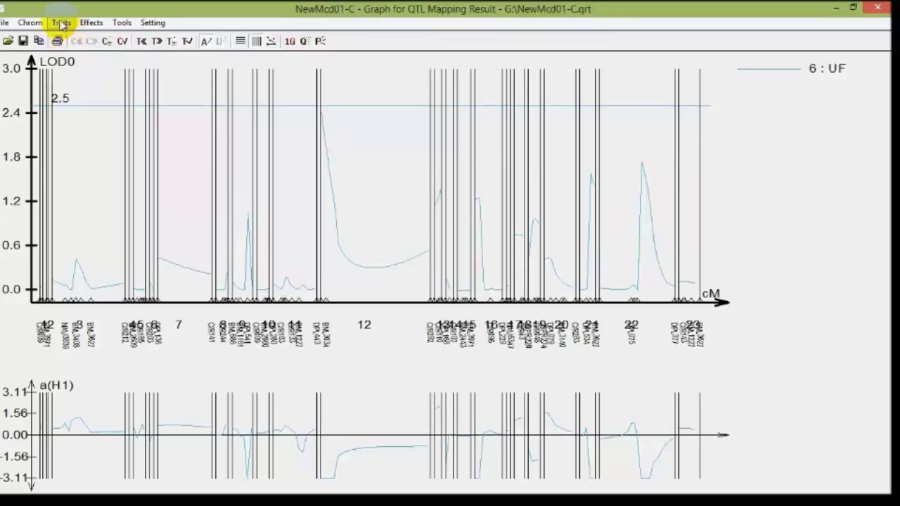
pyautogui.click(62, 24)
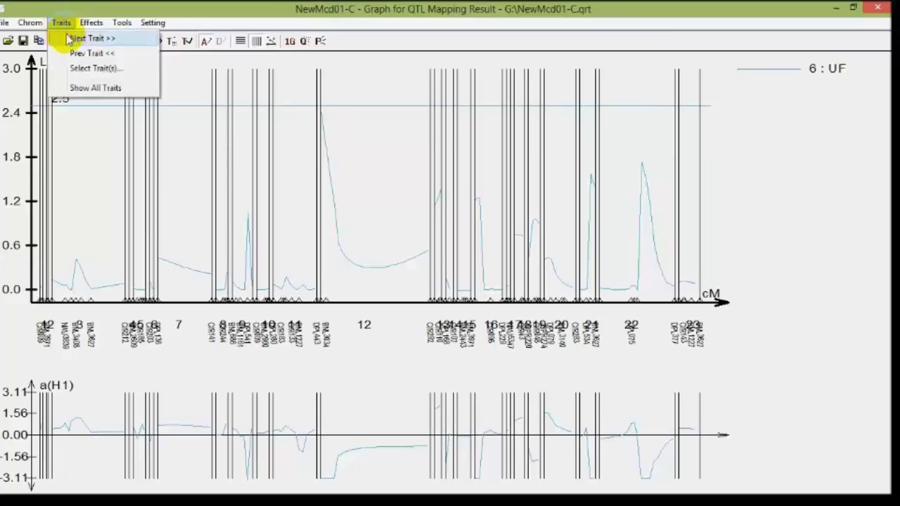
pyautogui.click(69, 39)
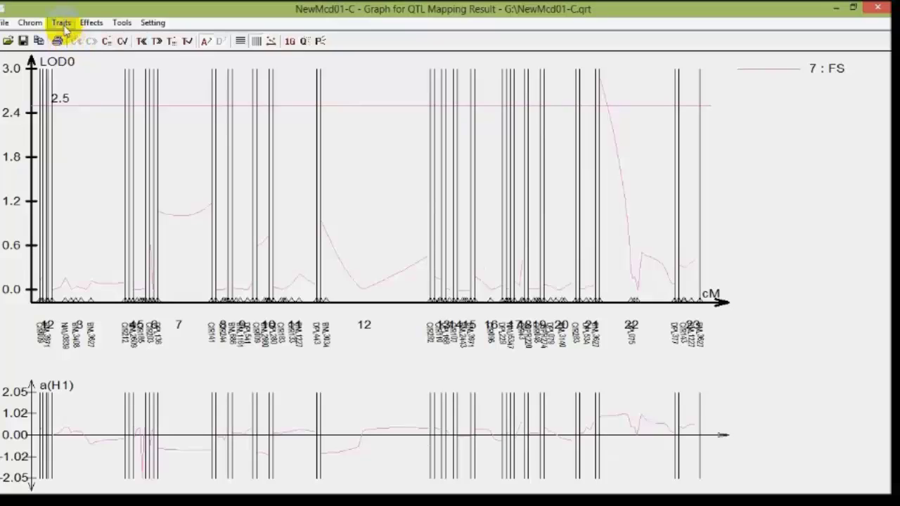
pyautogui.click(61, 23)
pyautogui.click(69, 41)
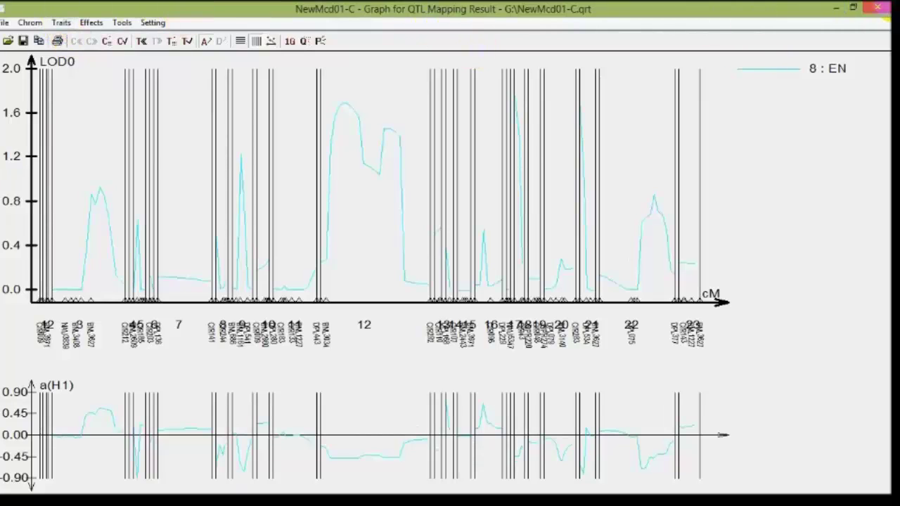
pyautogui.moveTo(882, 5)
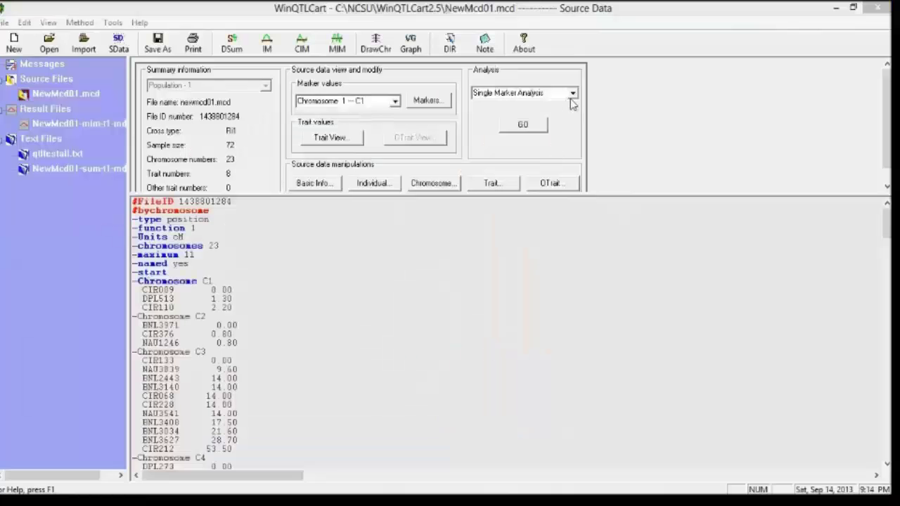
# Step: Start Multiple Interval Mapping on NewMcd01.mcd for the trait PH
pyautogui.click(573, 93)
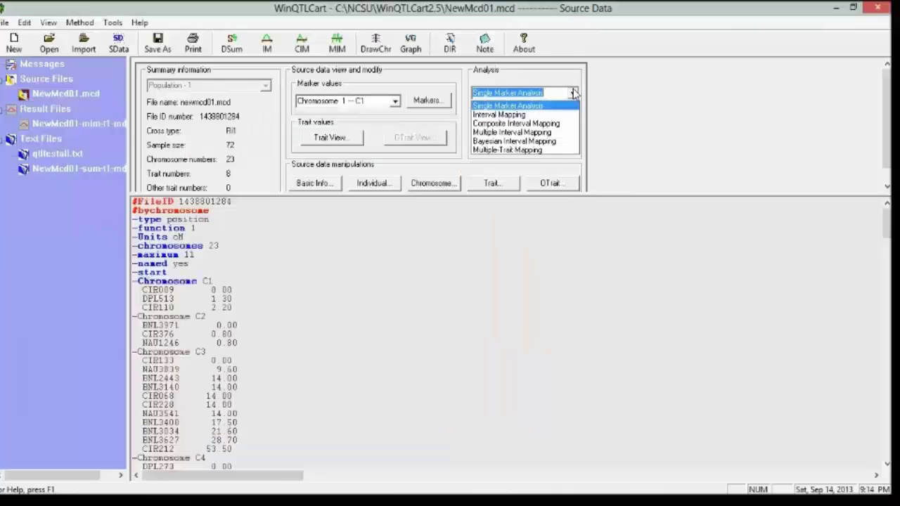
pyautogui.click(563, 132)
pyautogui.click(532, 126)
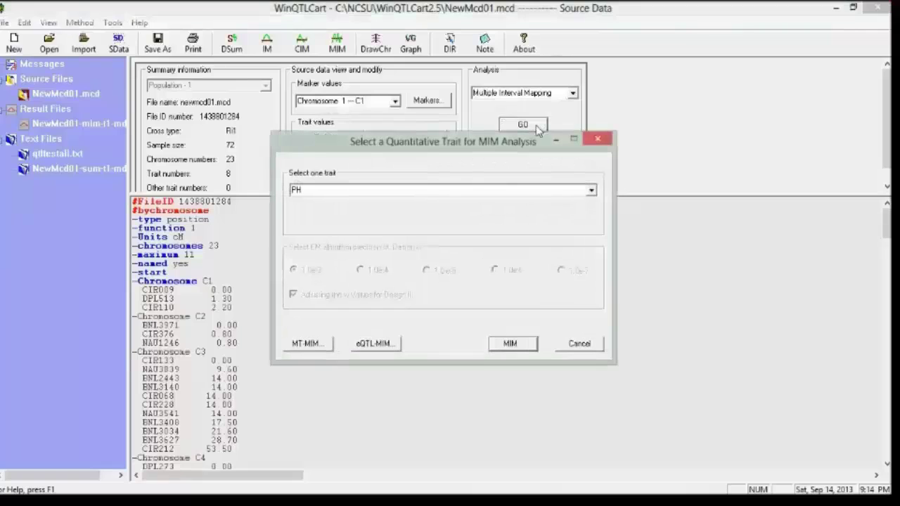
pyautogui.click(507, 344)
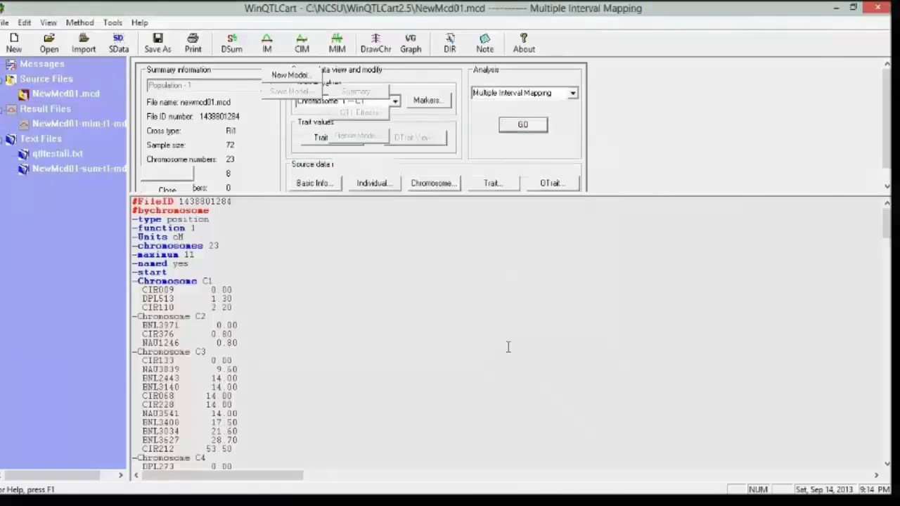
# Step: Create a new MIM model with the MIM forward search method, BIC-M0 criterion and 1 cM walk speed, and list its QTL effects
pyautogui.click(300, 75)
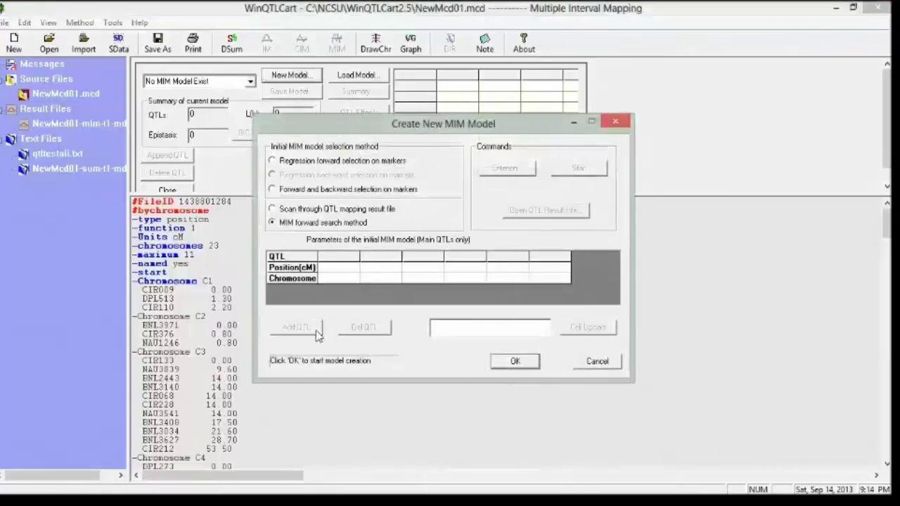
pyautogui.click(514, 361)
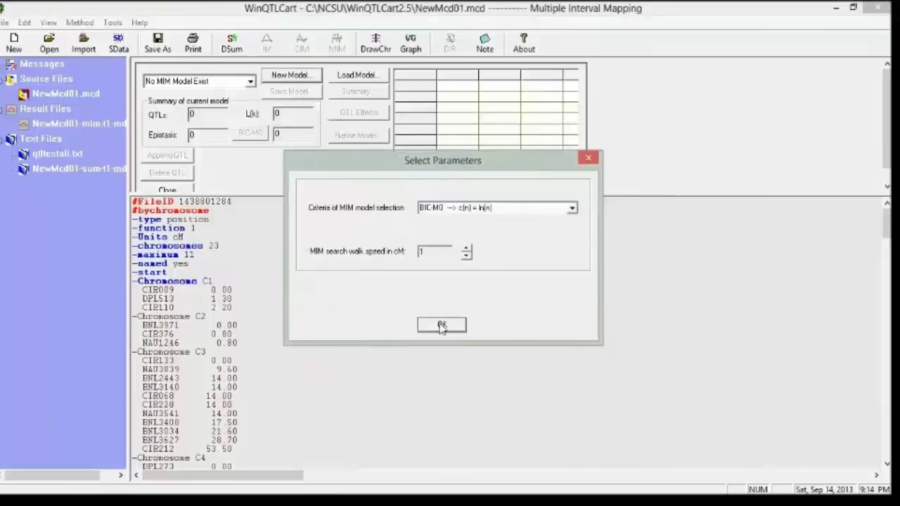
pyautogui.click(441, 325)
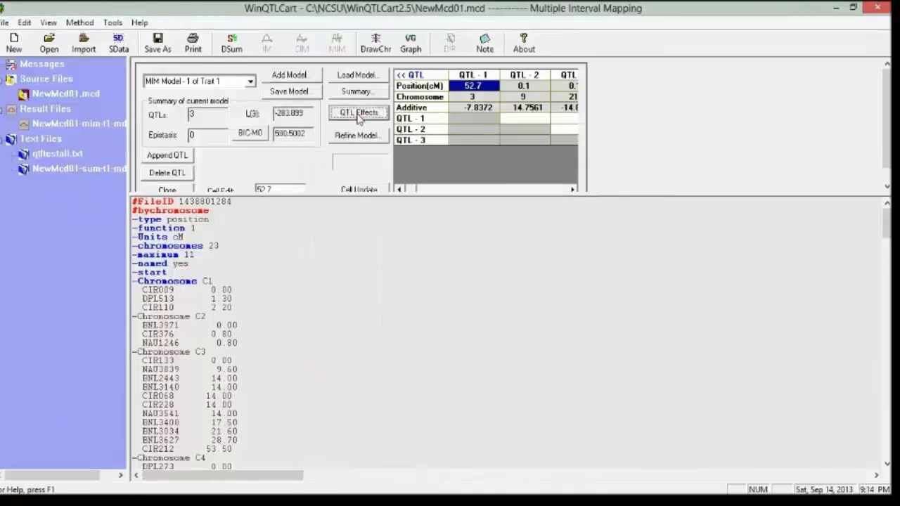
pyautogui.click(359, 114)
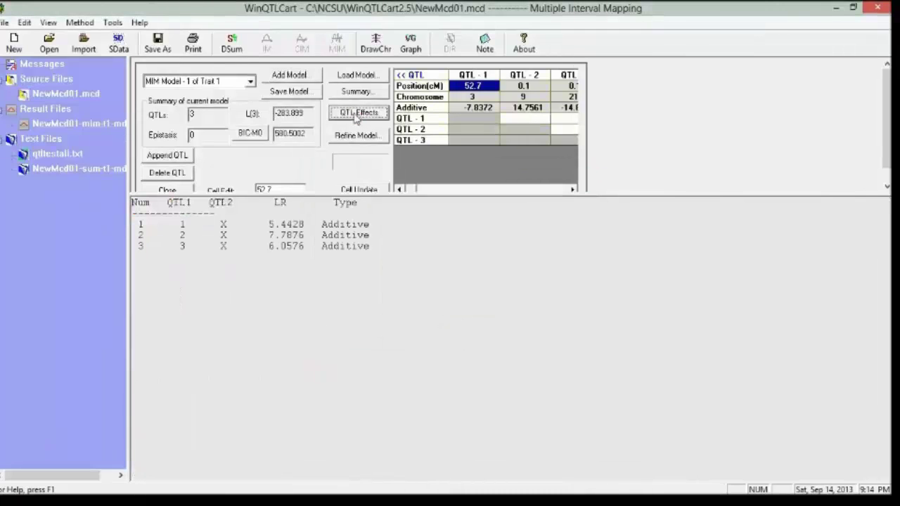